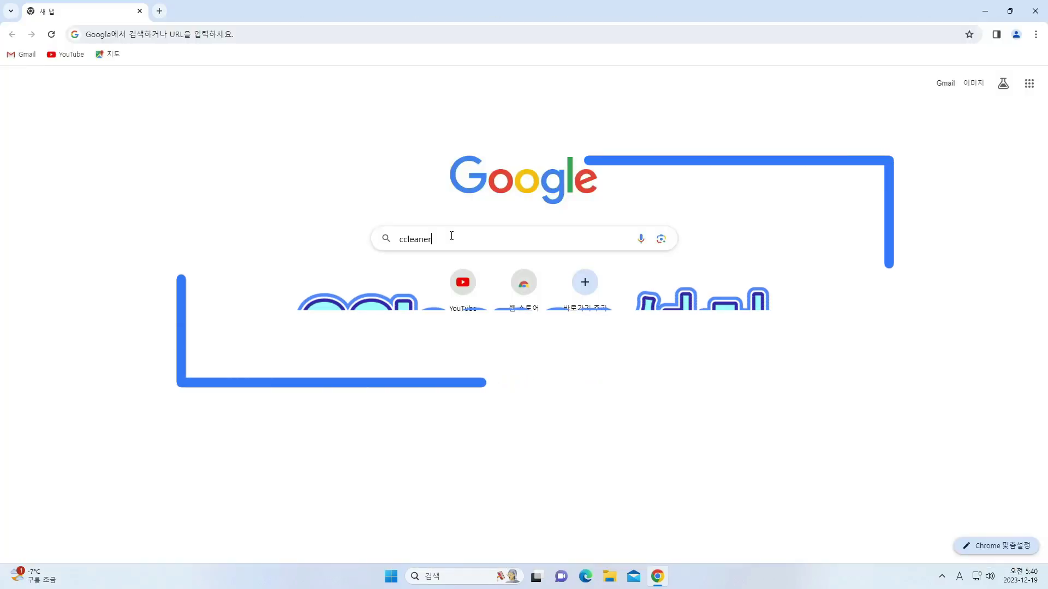
Search Google for ccleaner and download the standard CCleaner installer from its official download page, accepting the site's cookies
{"action": "key", "text": "Return"}
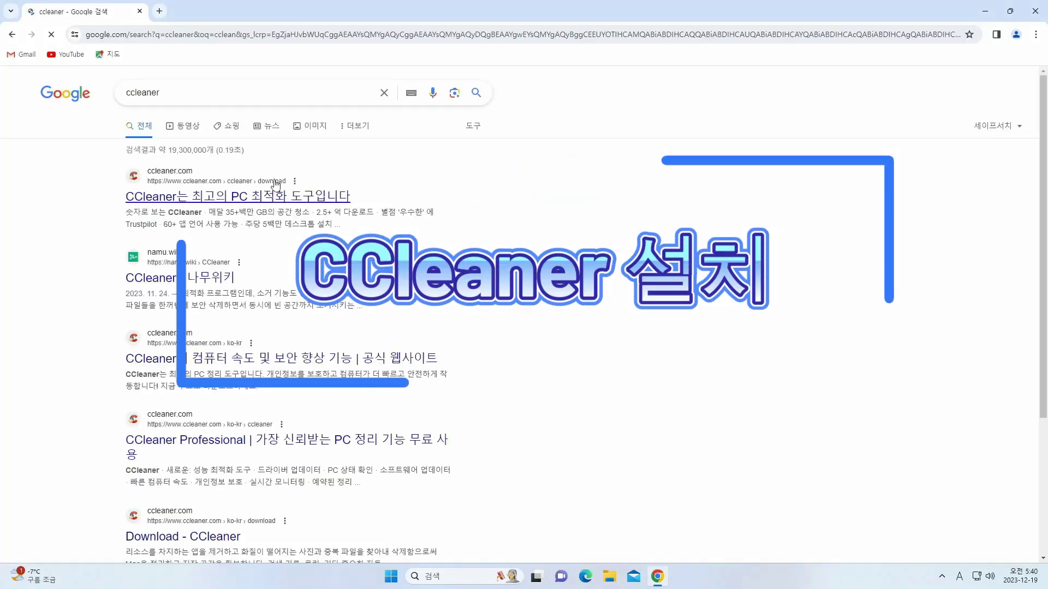
{"action": "left_click", "coordinate": [230, 198]}
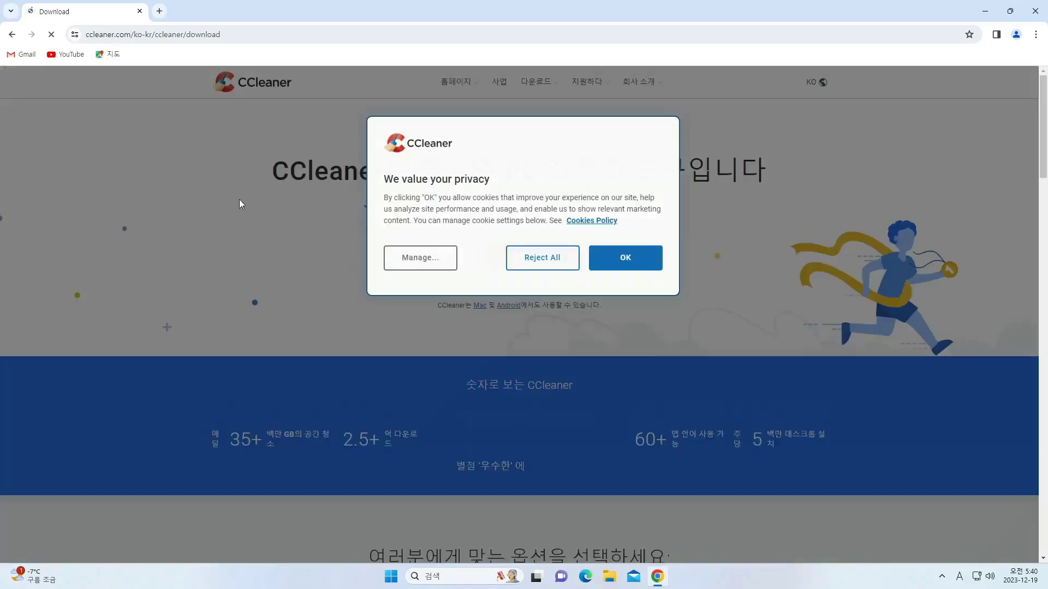
{"action": "left_click", "coordinate": [623, 258]}
{"action": "left_click", "coordinate": [417, 257]}
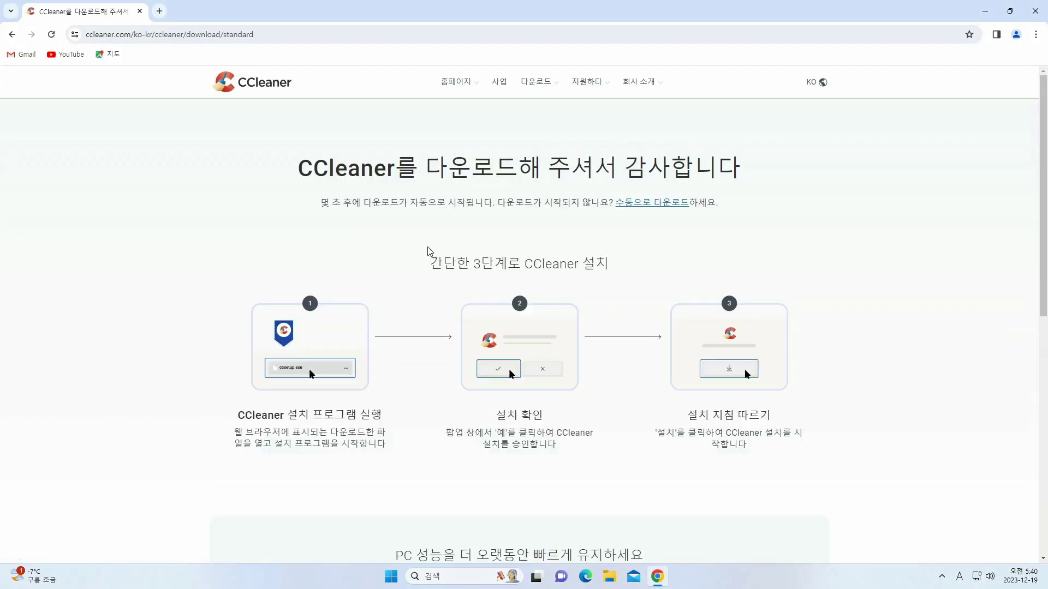
{"action": "scroll", "coordinate": [561, 290], "scroll_direction": "down", "scroll_amount": 3}
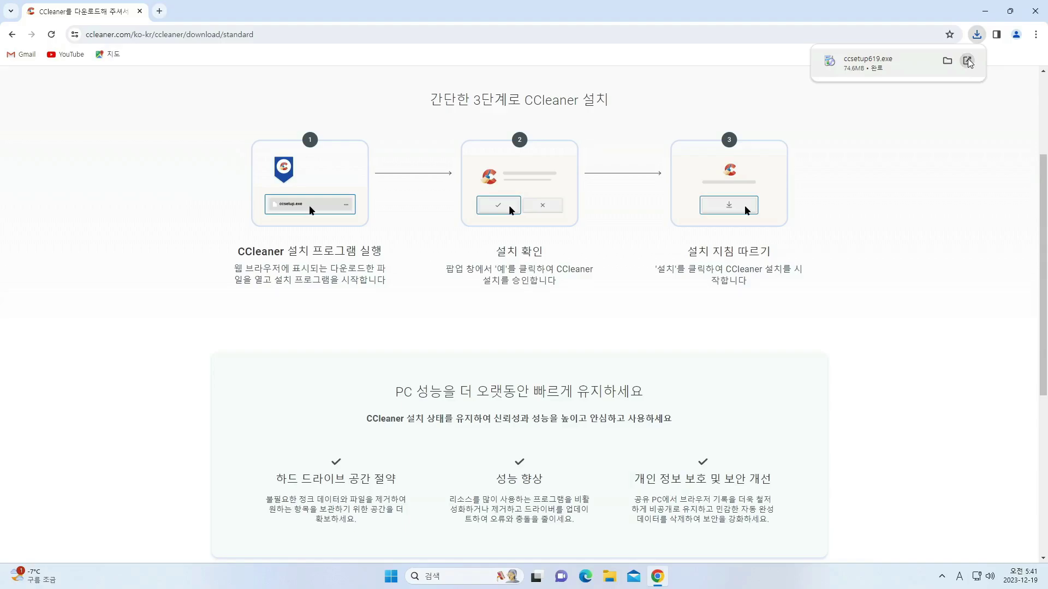
Install CCleaner v6.19 from the downloaded ccsetup619.exe and launch the installed program
{"action": "left_click", "coordinate": [968, 62]}
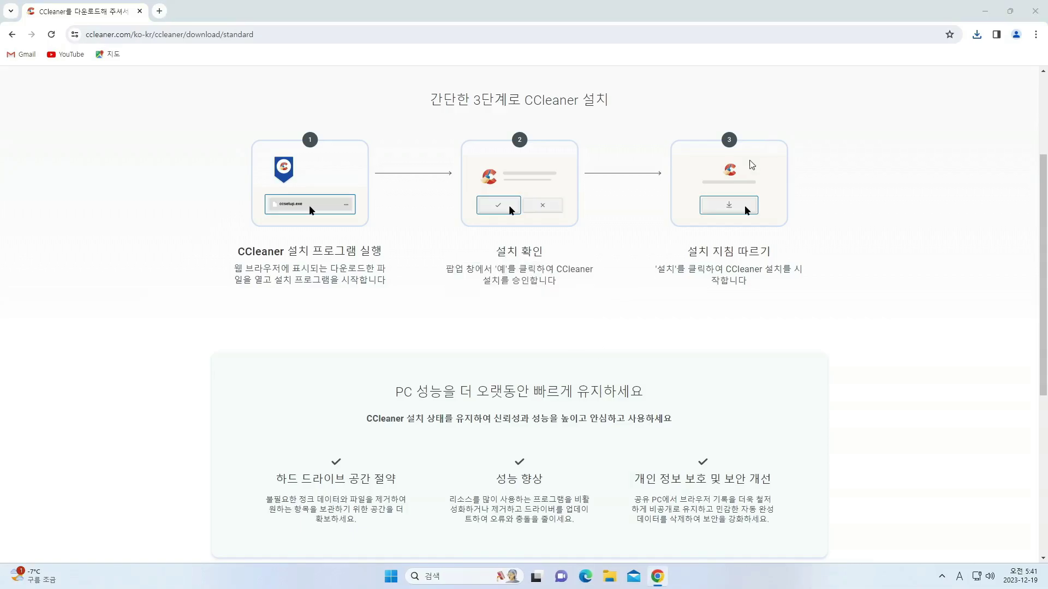
{"action": "left_click", "coordinate": [532, 303]}
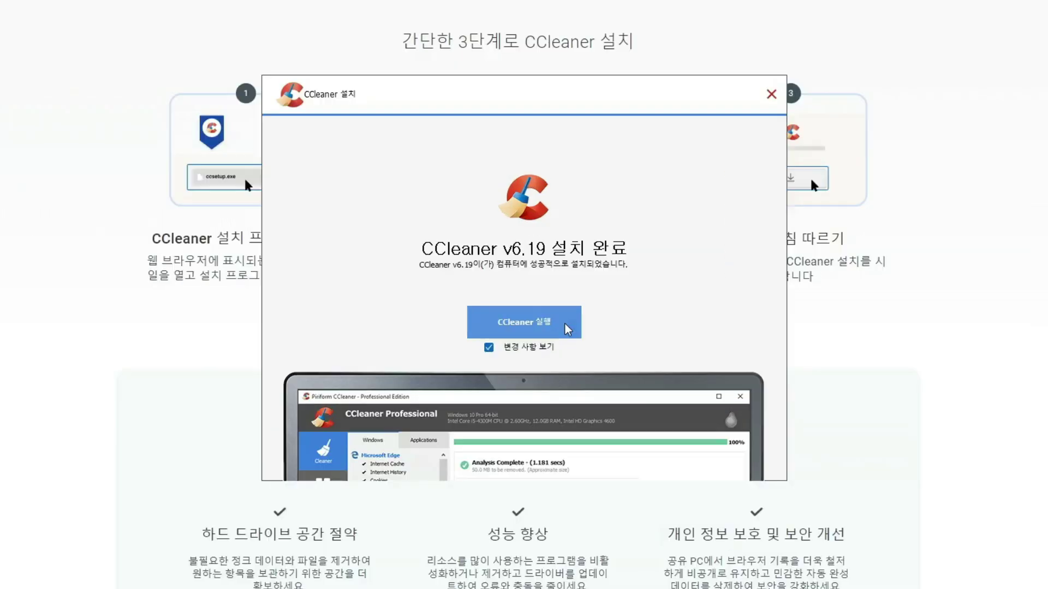
{"action": "left_click", "coordinate": [533, 322]}
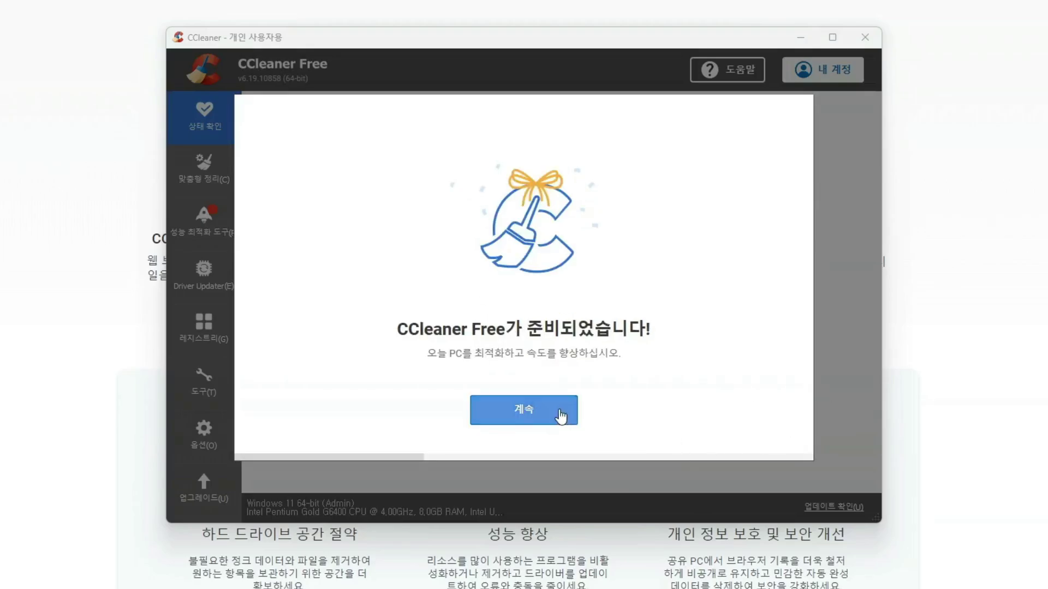
Complete the CCleaner Free welcome screens, declining the AVG Free Antivirus offer
{"action": "left_click", "coordinate": [561, 416]}
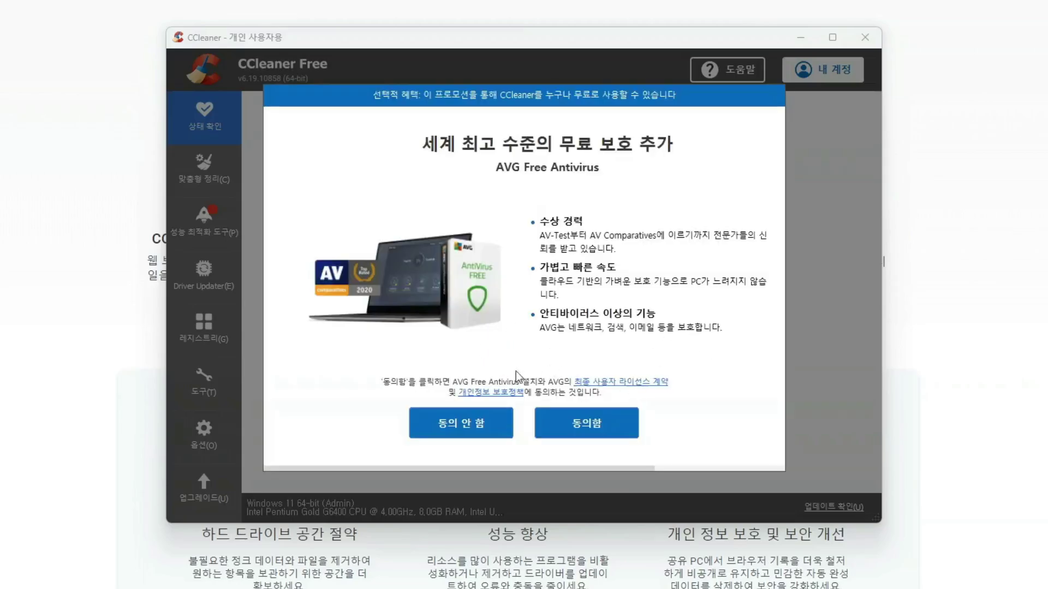
{"action": "left_click", "coordinate": [471, 425]}
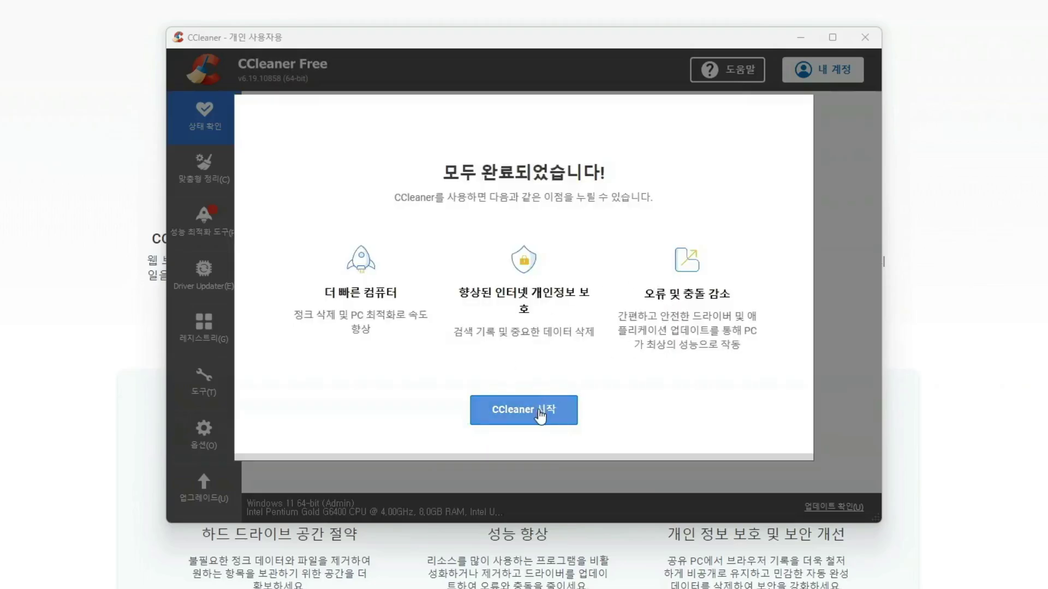
{"action": "left_click", "coordinate": [543, 409]}
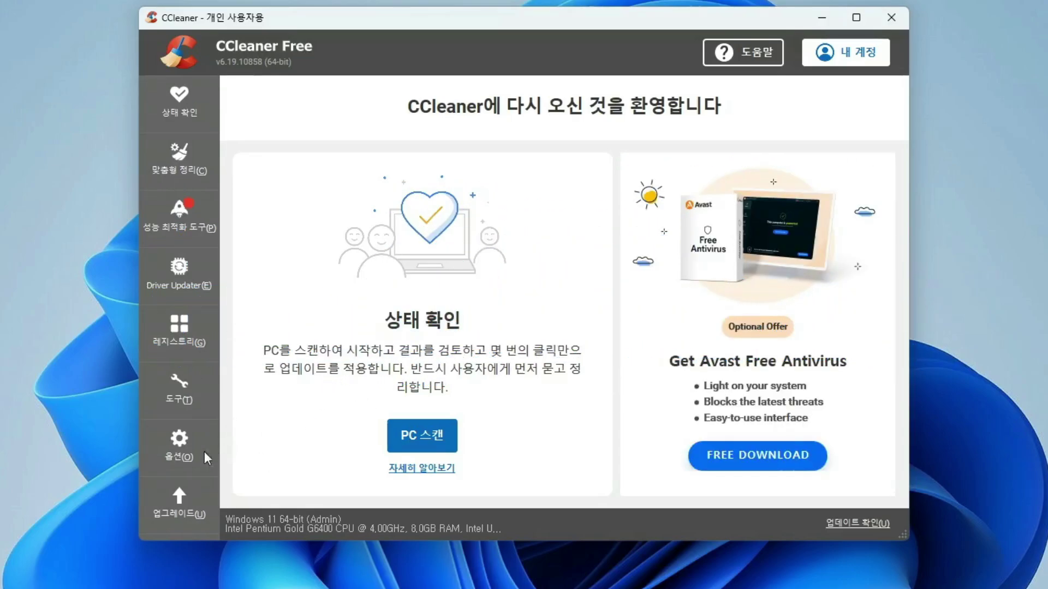
Turn off automatic CCleaner updates and new-version notifications in the options, and check manually for an update
{"action": "left_click", "coordinate": [180, 442]}
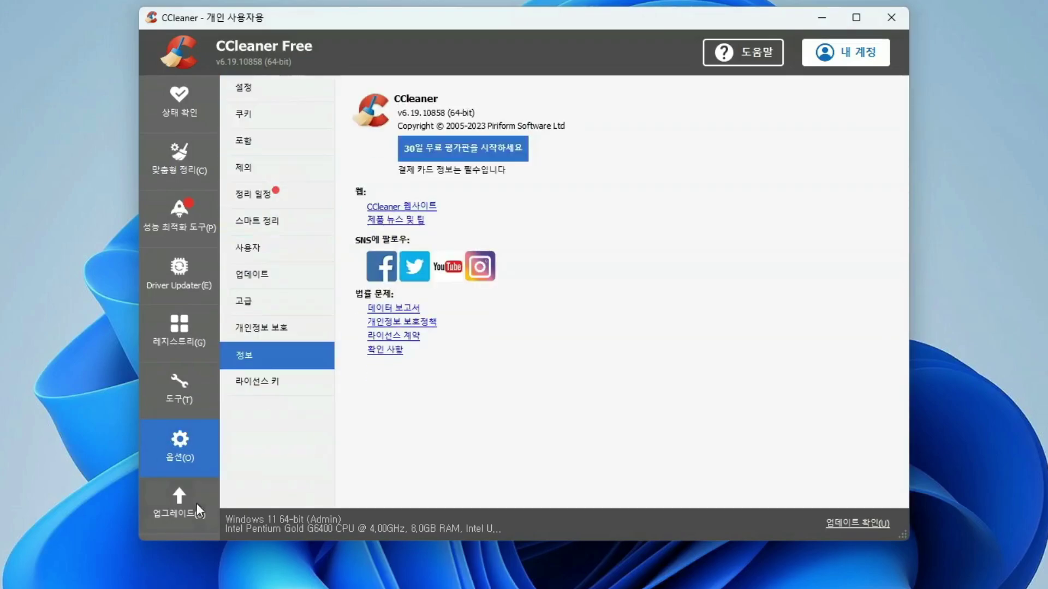
{"action": "left_click", "coordinate": [292, 97]}
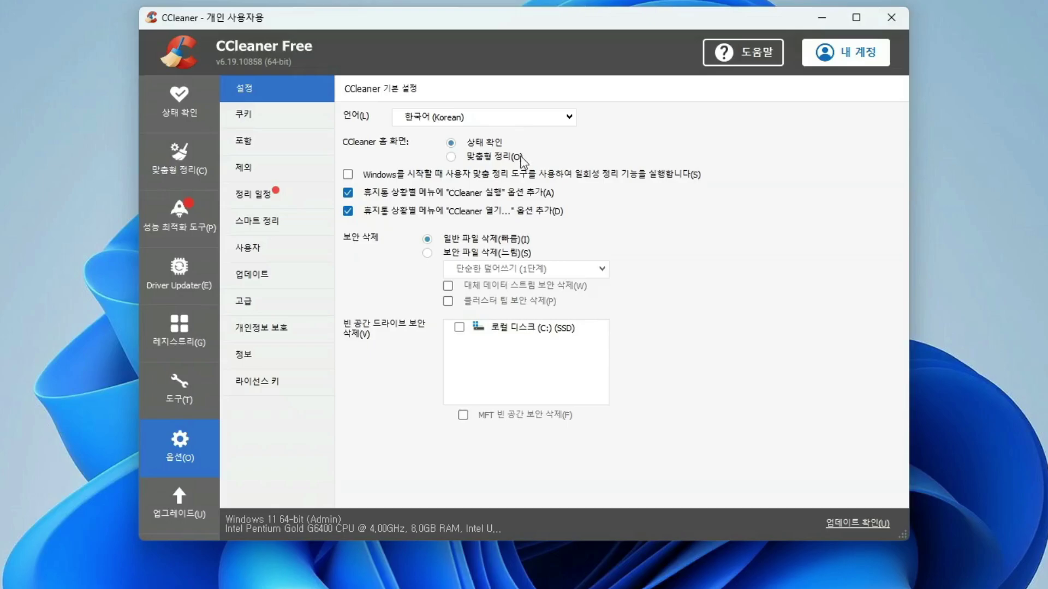
{"action": "left_click", "coordinate": [252, 274]}
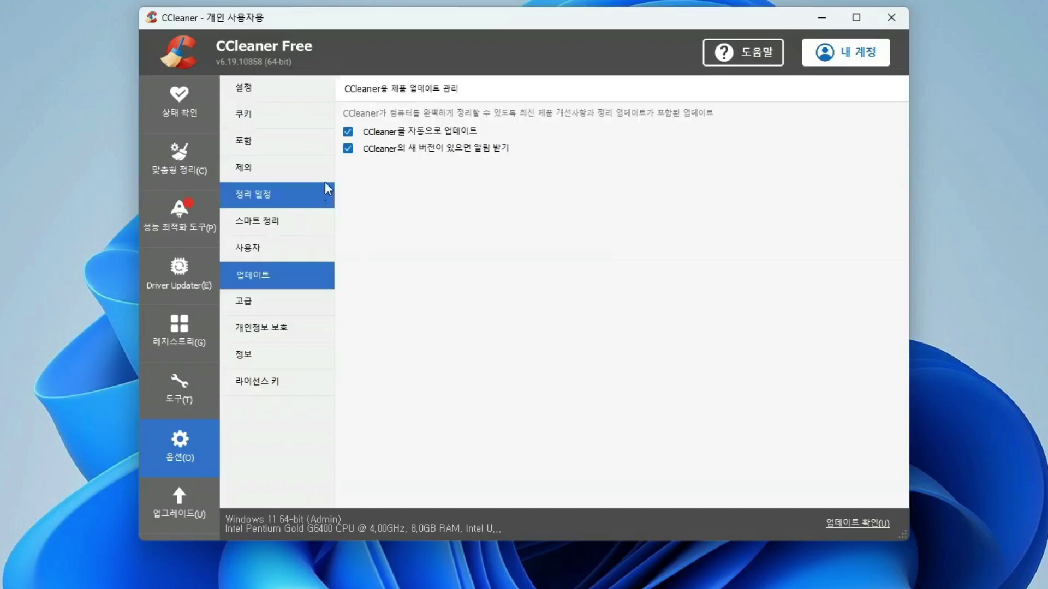
{"action": "left_click", "coordinate": [348, 132]}
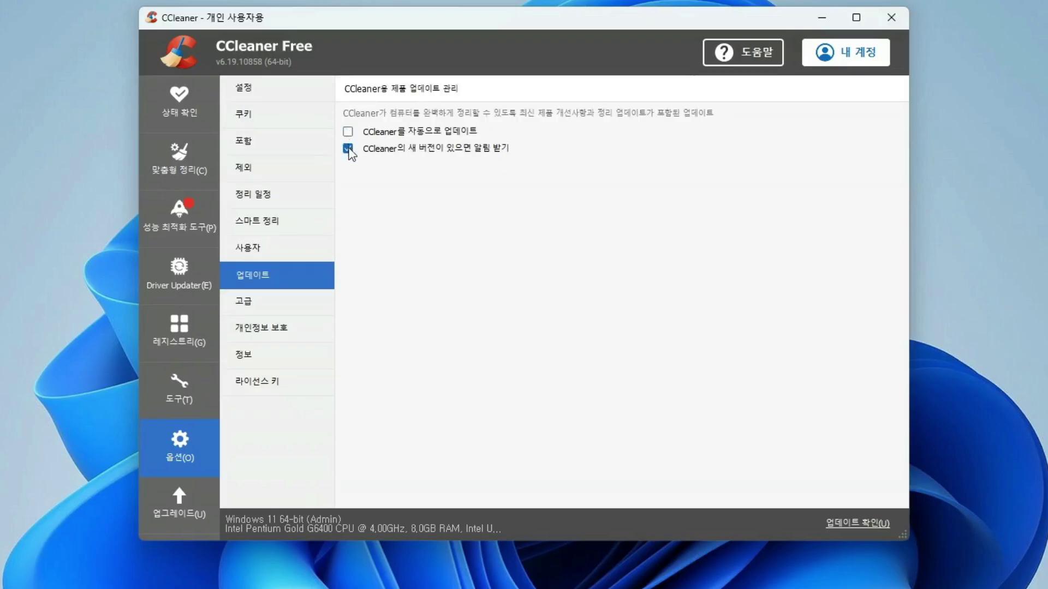
{"action": "left_click", "coordinate": [347, 149]}
{"action": "left_click", "coordinate": [850, 525]}
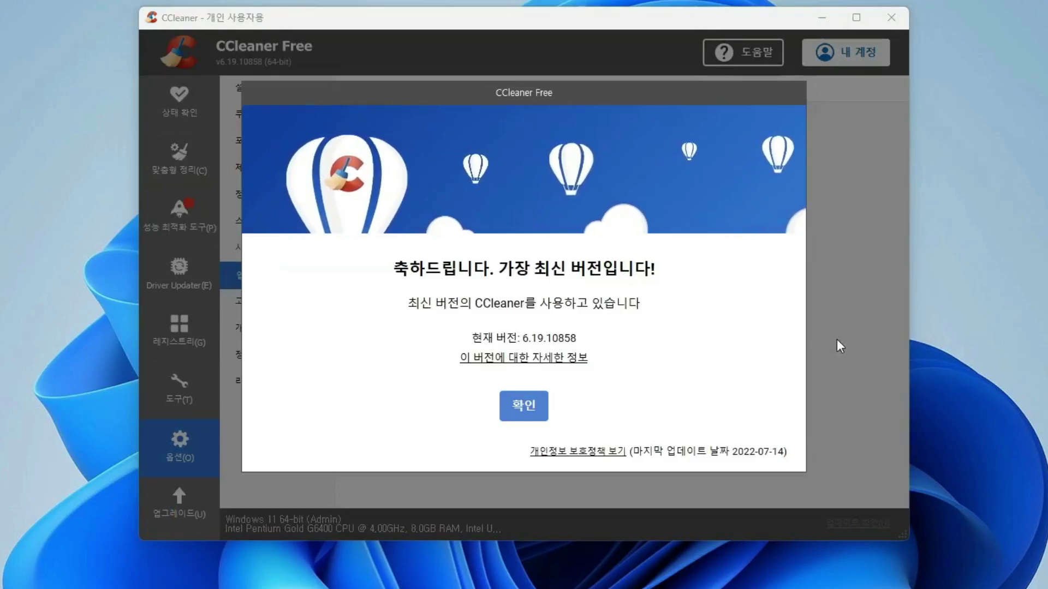
{"action": "left_click", "coordinate": [524, 406]}
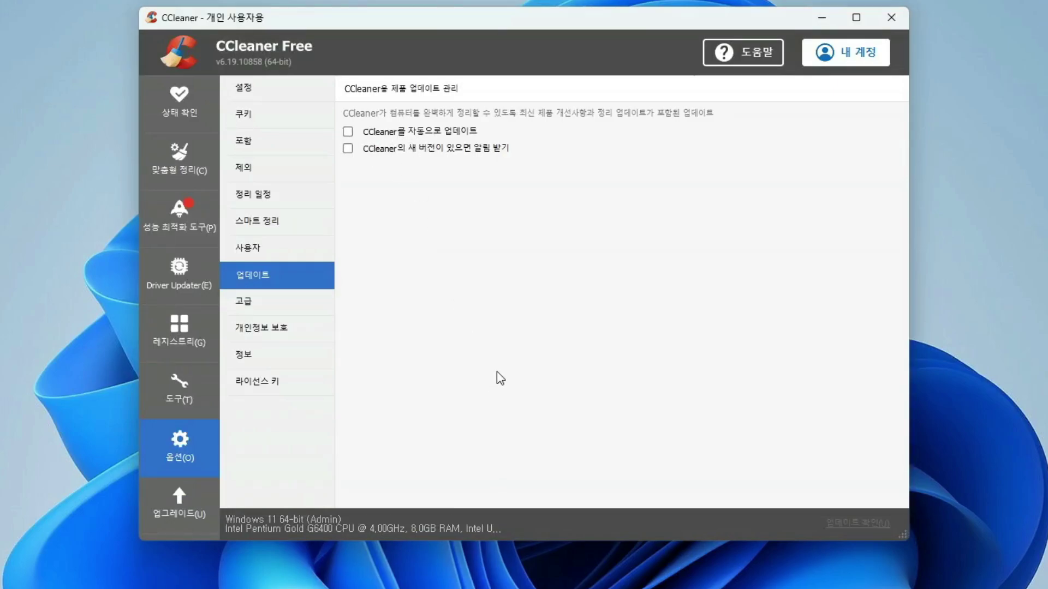
Run a Health Check scan of the PC, letting it close Edge Chromium and Microsoft OneDrive
{"action": "left_click", "coordinate": [188, 111]}
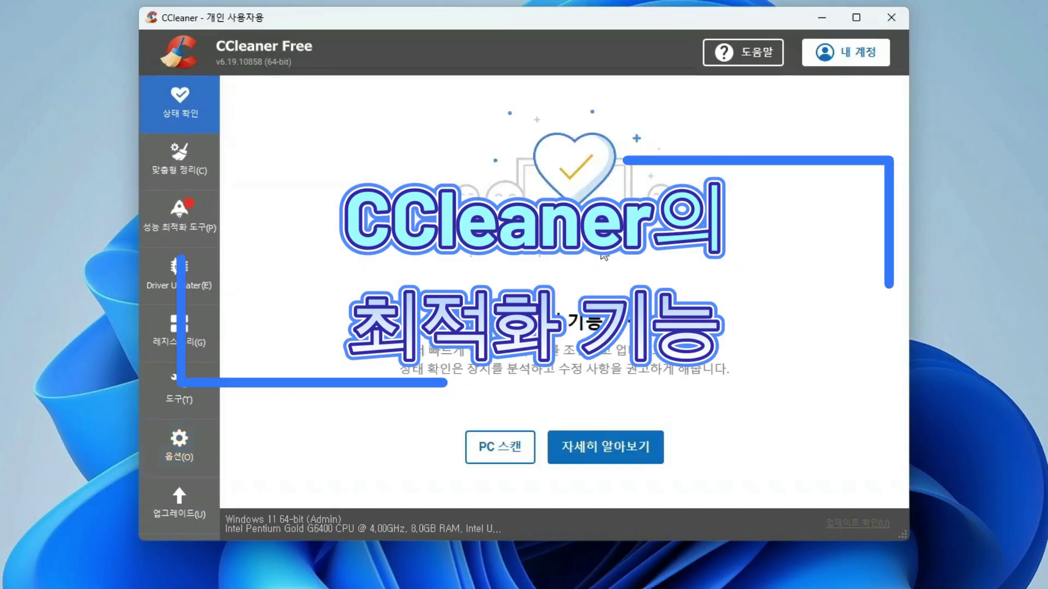
{"action": "left_click", "coordinate": [504, 447]}
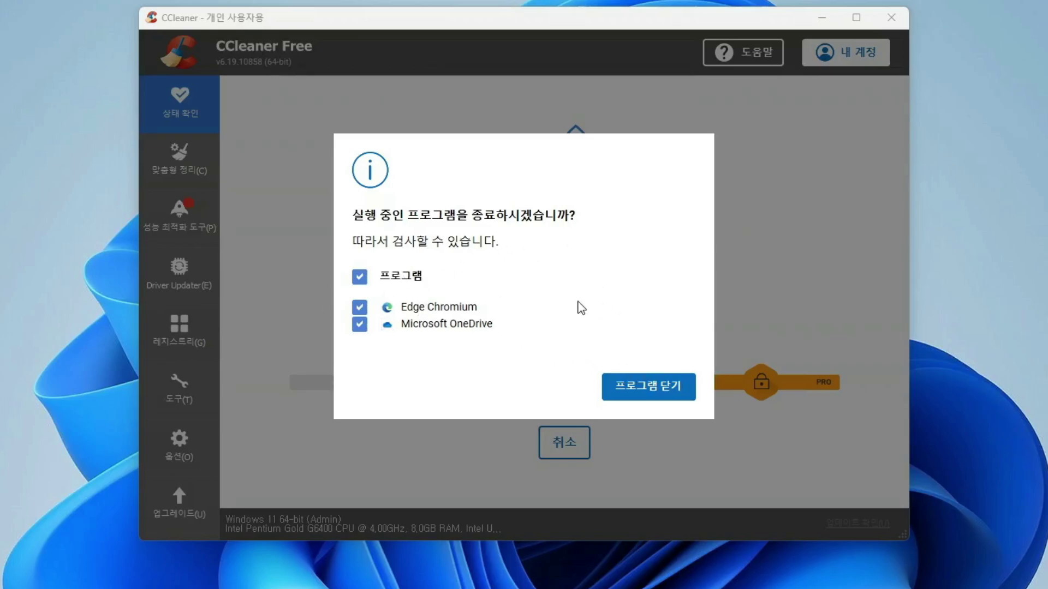
{"action": "left_click", "coordinate": [646, 389]}
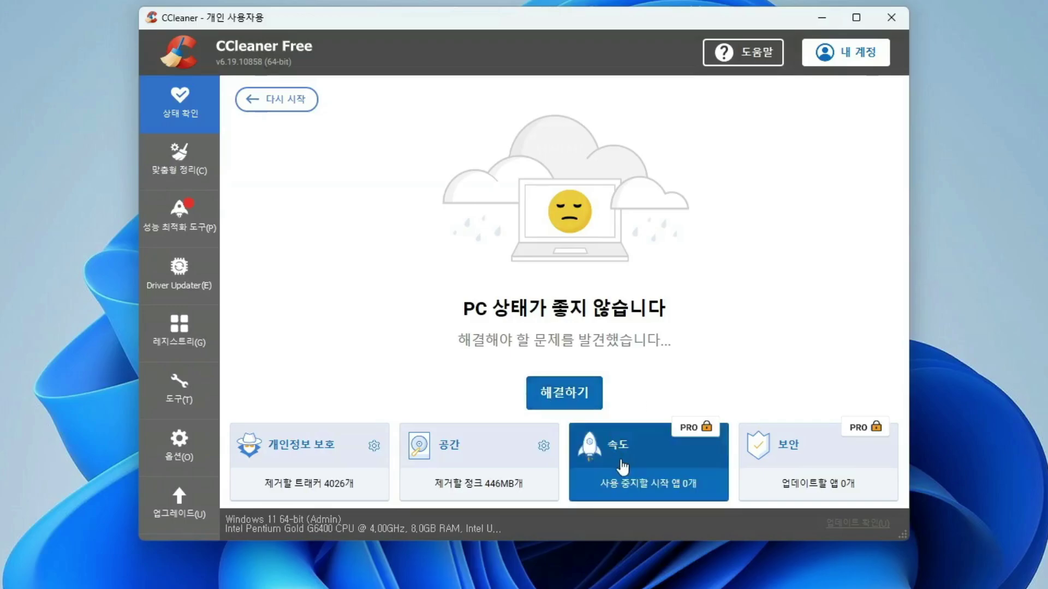
Review the privacy items of the scan, toggling the history item off and back on, and return to the overview
{"action": "left_click", "coordinate": [385, 446]}
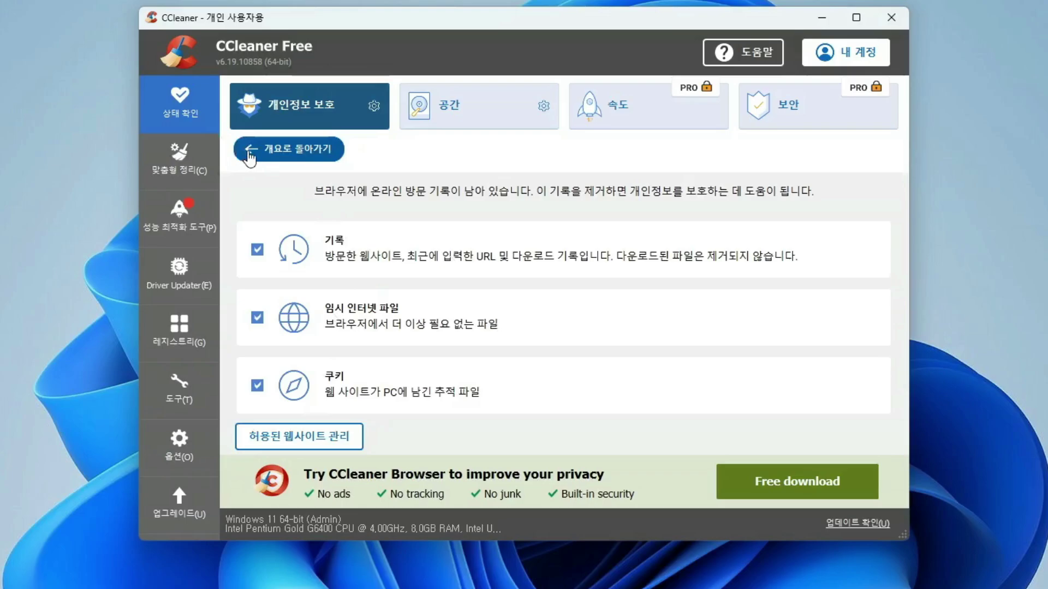
{"action": "left_click", "coordinate": [372, 261]}
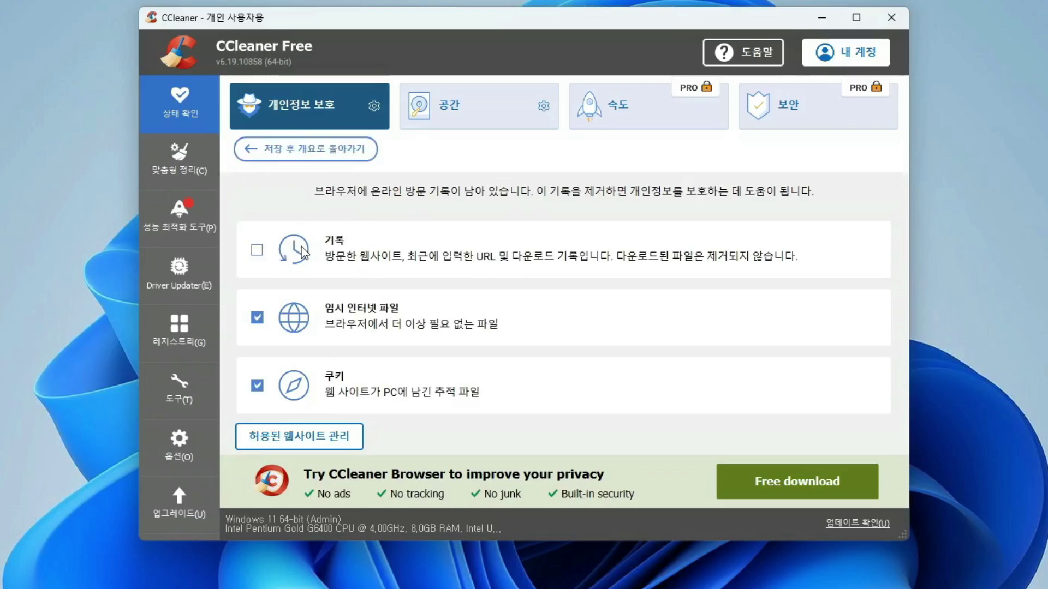
{"action": "left_click", "coordinate": [259, 250]}
{"action": "left_click", "coordinate": [267, 146]}
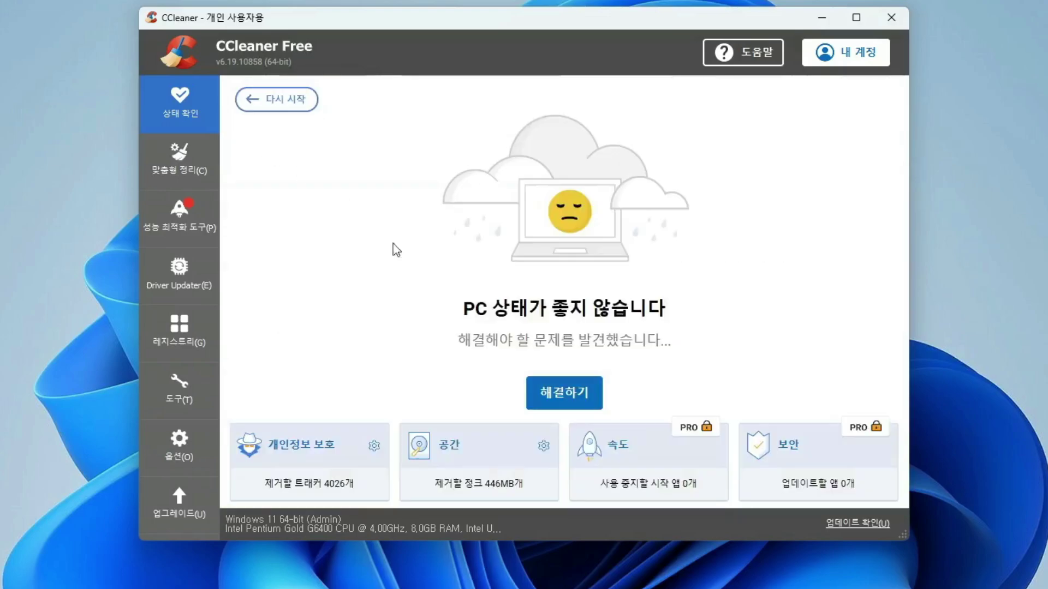
Review the space items of the scan and fix the problems found by the Health Check
{"action": "left_click", "coordinate": [546, 446]}
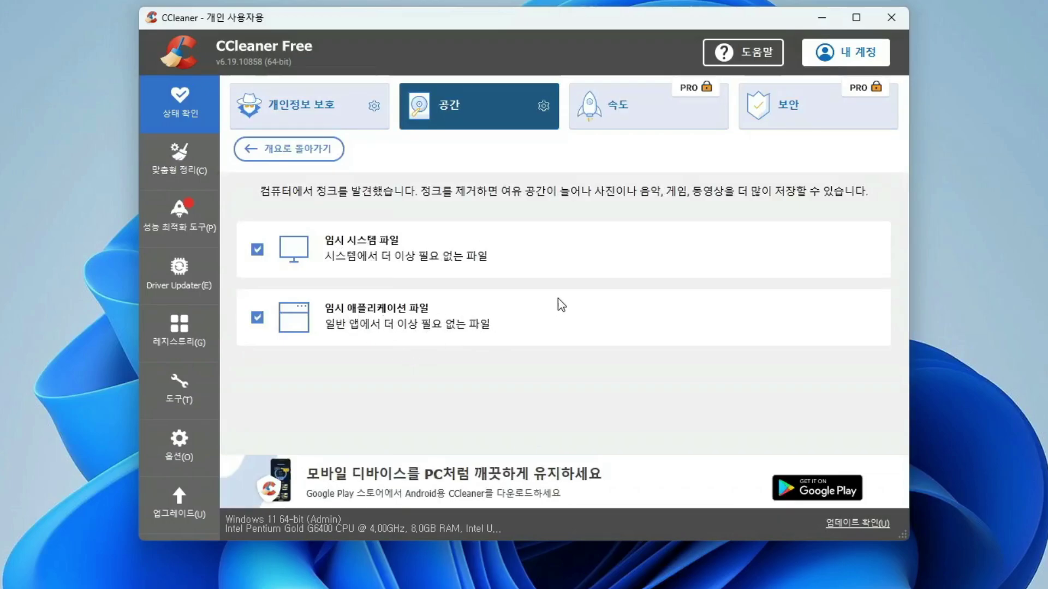
{"action": "left_click", "coordinate": [267, 152]}
{"action": "left_click", "coordinate": [567, 398]}
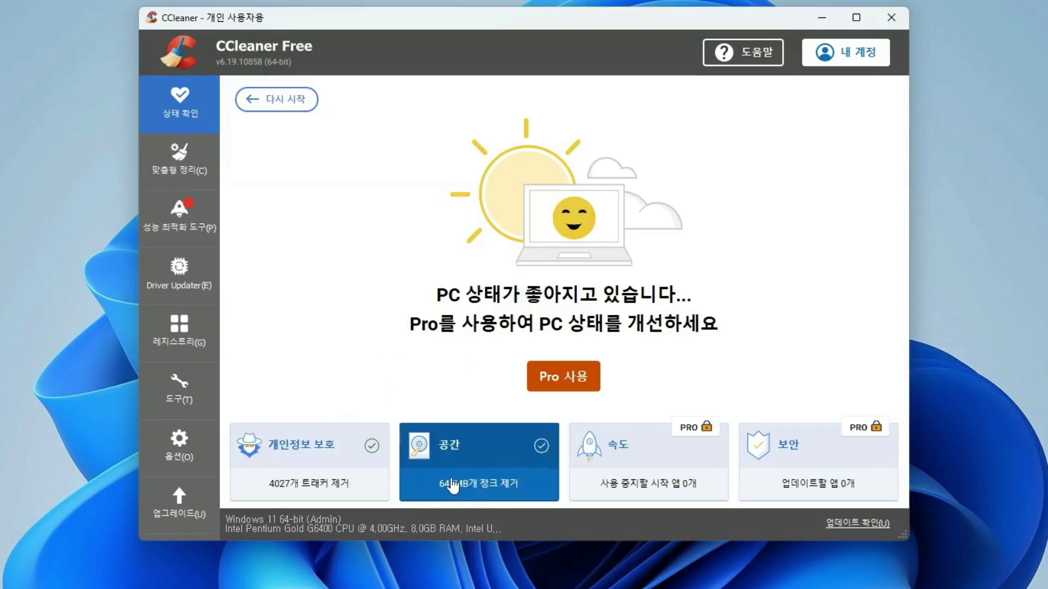
Analyze the PC with the default Custom Clean selection, then run the cleaner and approve deleting the selected files
{"action": "left_click", "coordinate": [175, 166]}
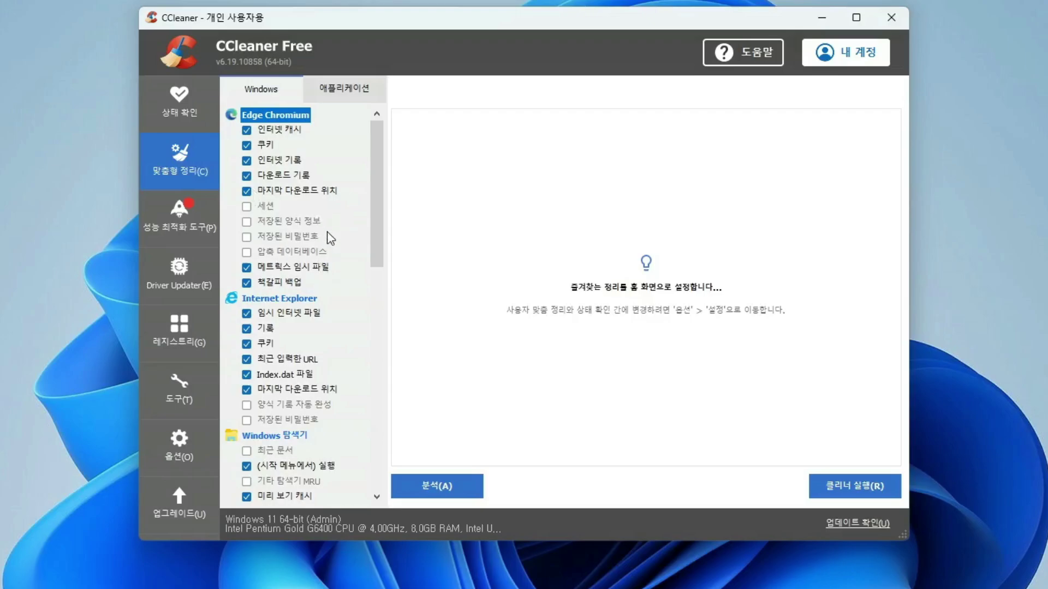
{"action": "scroll", "coordinate": [305, 231], "scroll_direction": "down", "scroll_amount": 7}
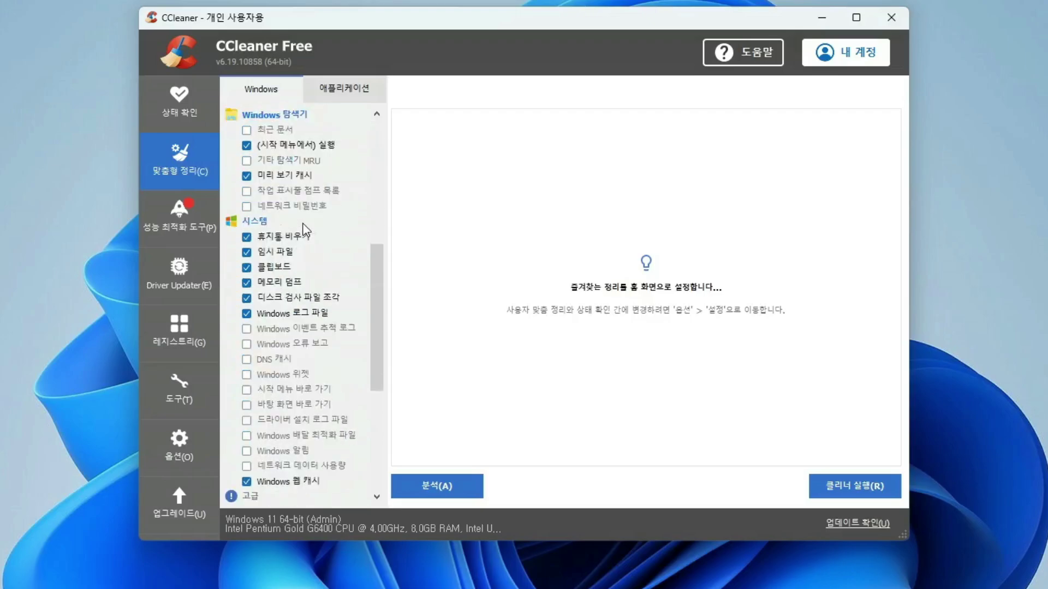
{"action": "scroll", "coordinate": [304, 231], "scroll_direction": "down", "scroll_amount": 4}
{"action": "scroll", "coordinate": [300, 237], "scroll_direction": "up", "scroll_amount": 11}
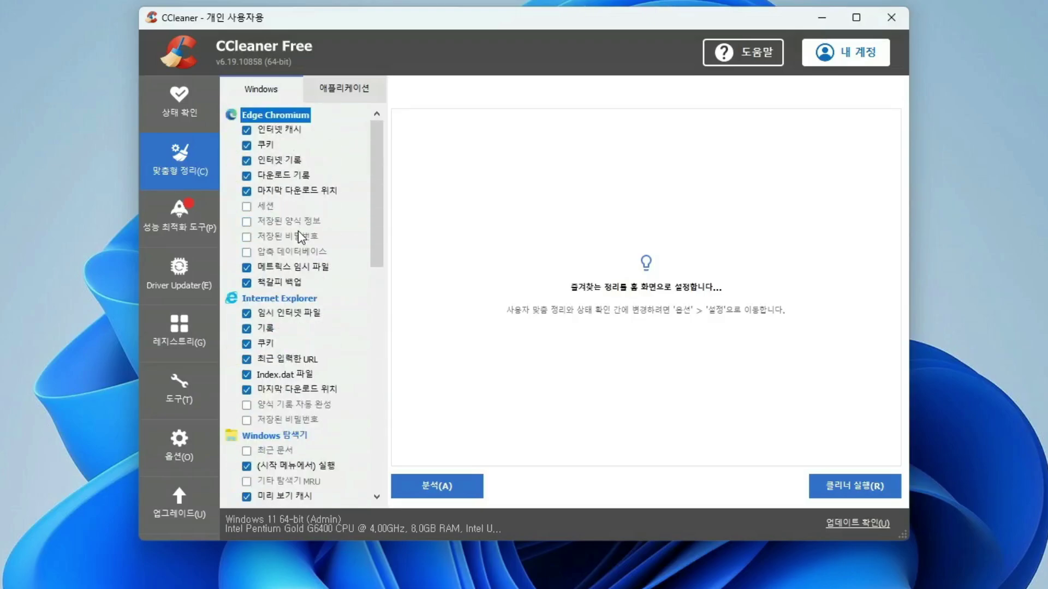
{"action": "scroll", "coordinate": [321, 445], "scroll_direction": "down", "scroll_amount": 8}
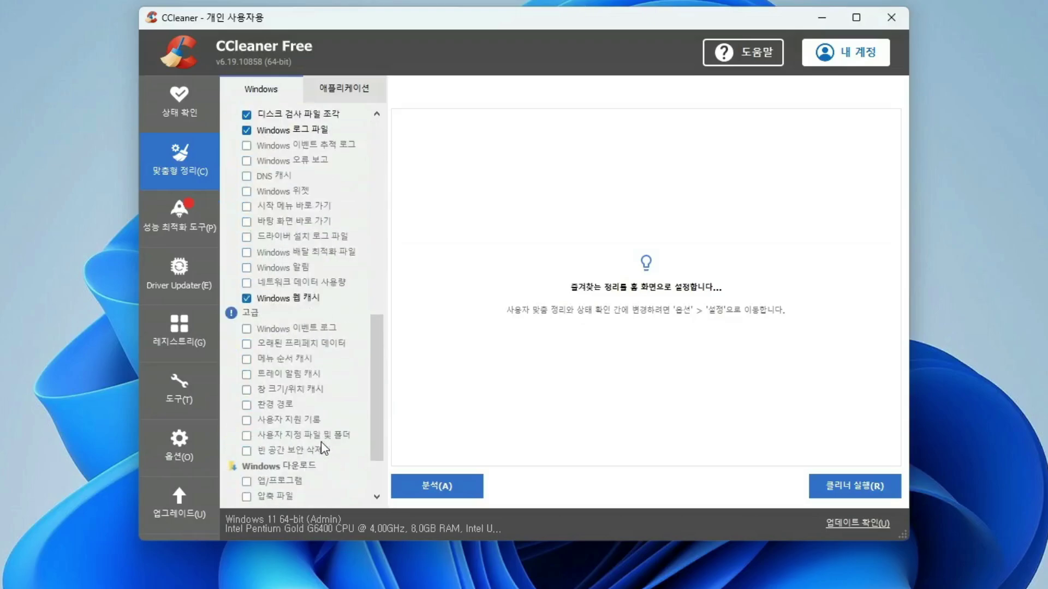
{"action": "scroll", "coordinate": [320, 441], "scroll_direction": "up", "scroll_amount": 8}
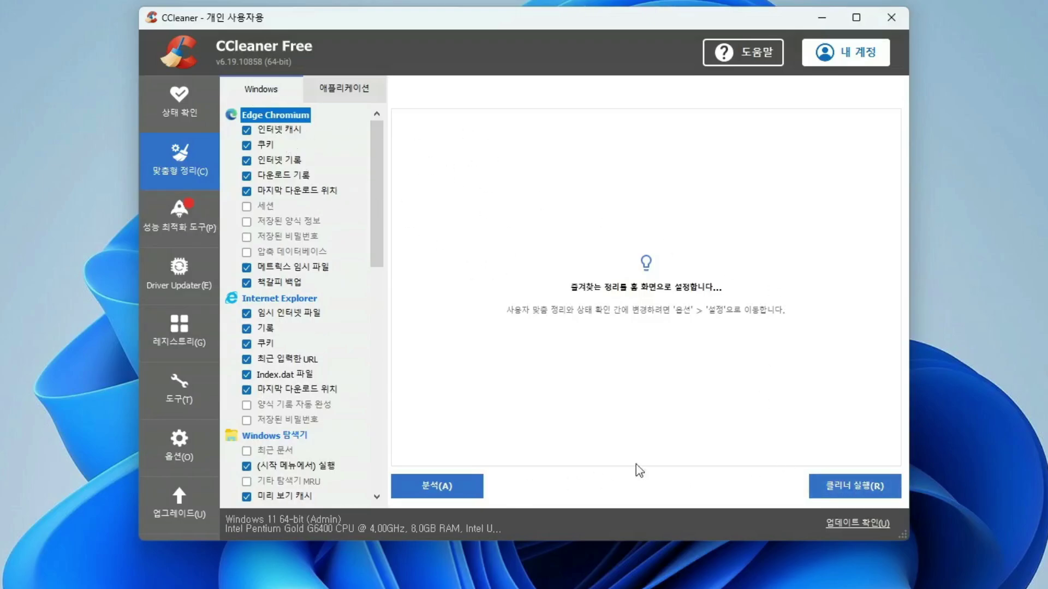
{"action": "left_click", "coordinate": [450, 487]}
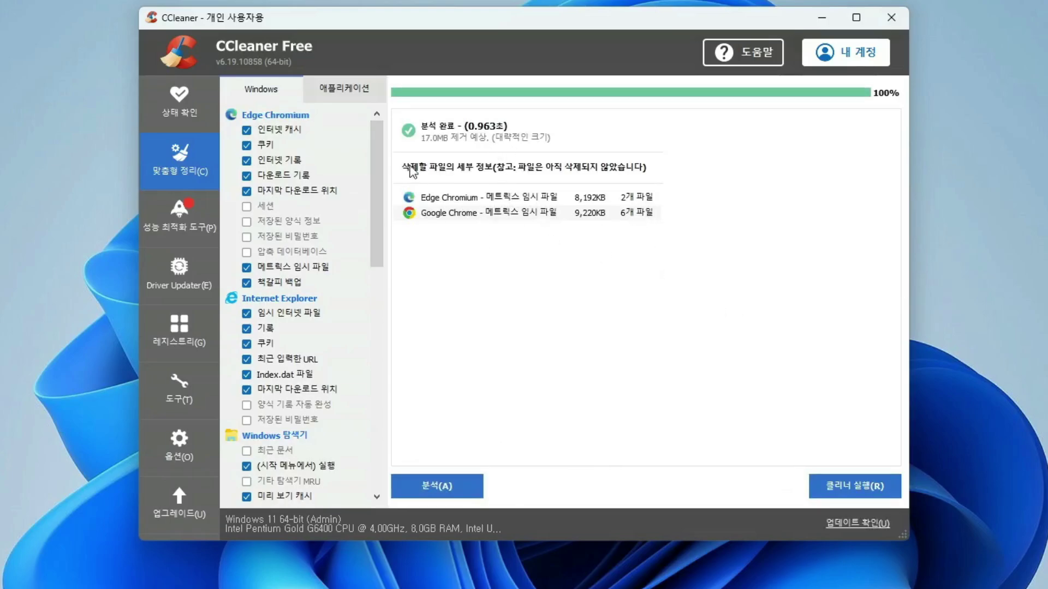
{"action": "left_click", "coordinate": [857, 486]}
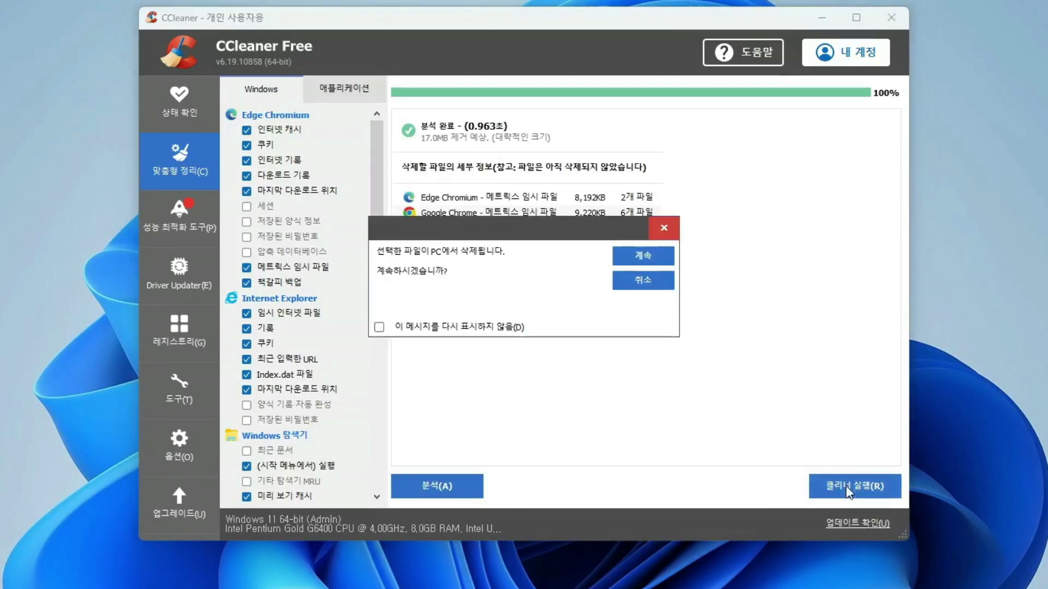
{"action": "left_click", "coordinate": [648, 257]}
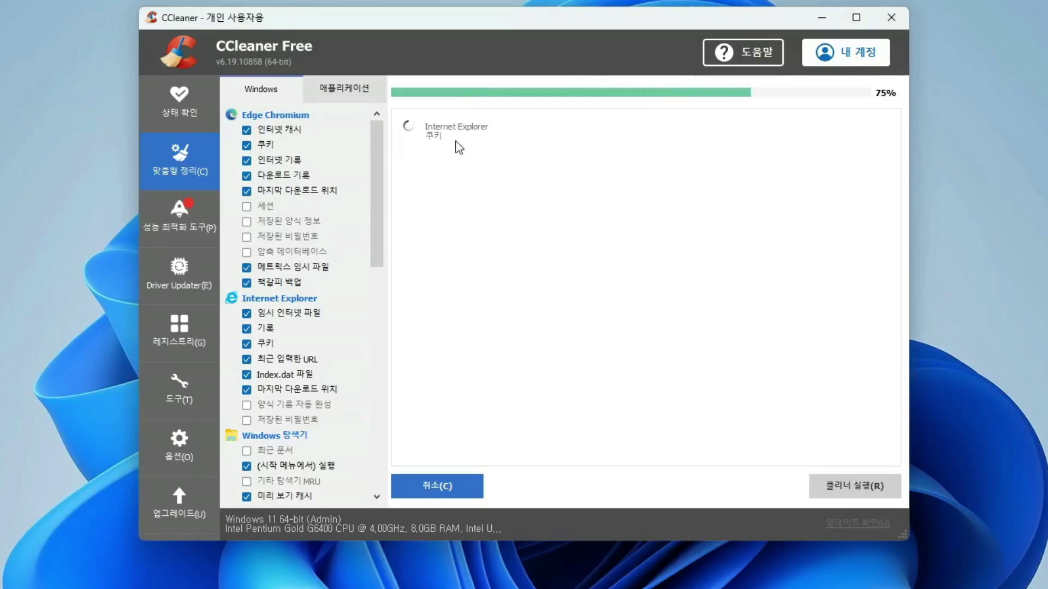
Show the application cleaning items in Custom Clean and analyze the PC again
{"action": "left_click", "coordinate": [354, 91]}
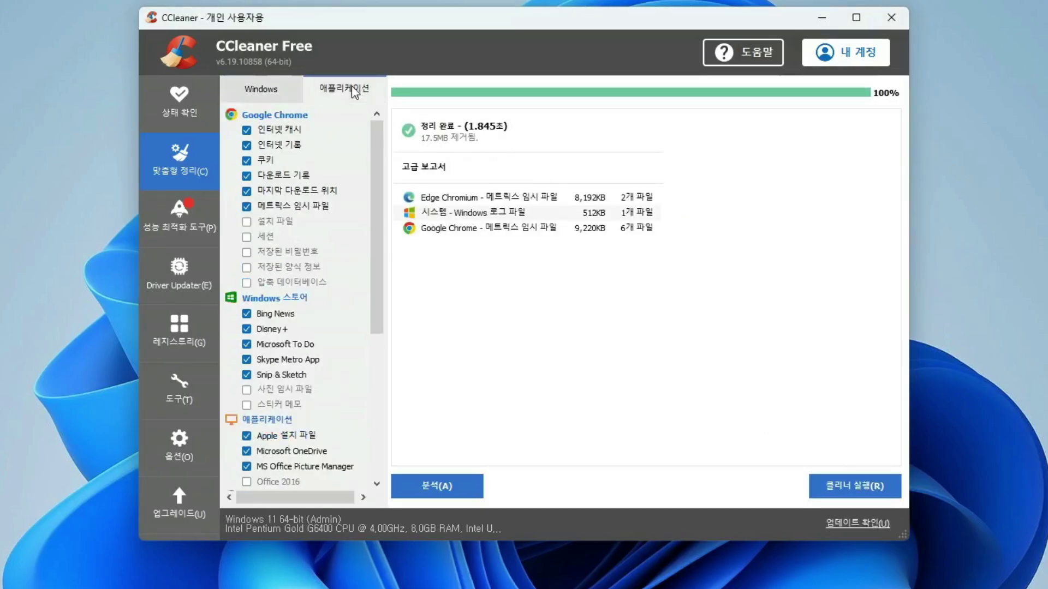
{"action": "left_click", "coordinate": [456, 485]}
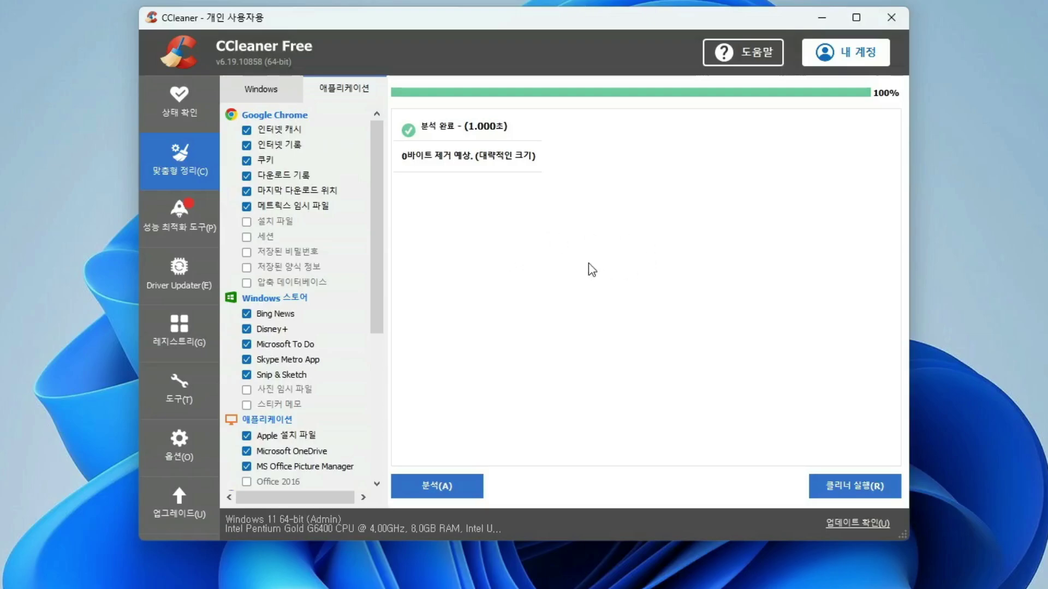
Go through the Performance Optimizer introduction and scan the PC for programs that slow it down
{"action": "left_click", "coordinate": [189, 214]}
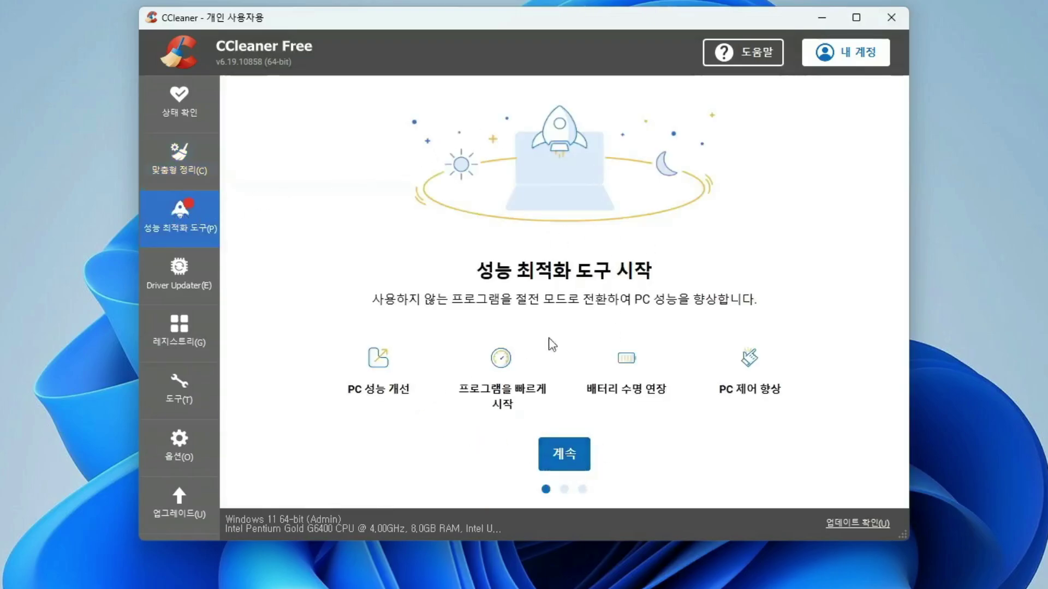
{"action": "left_click", "coordinate": [581, 462]}
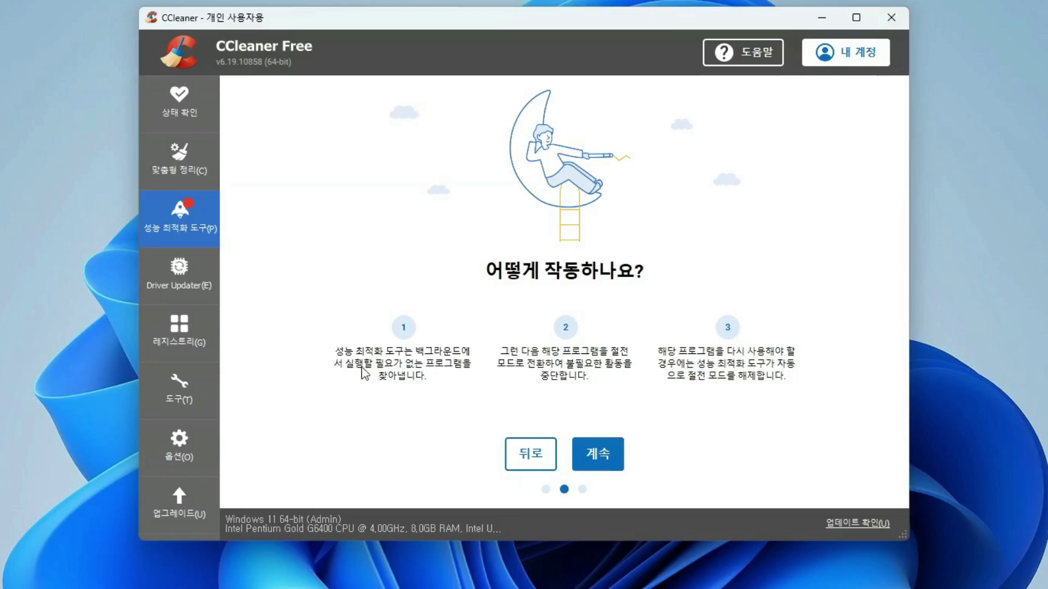
{"action": "left_click", "coordinate": [606, 460]}
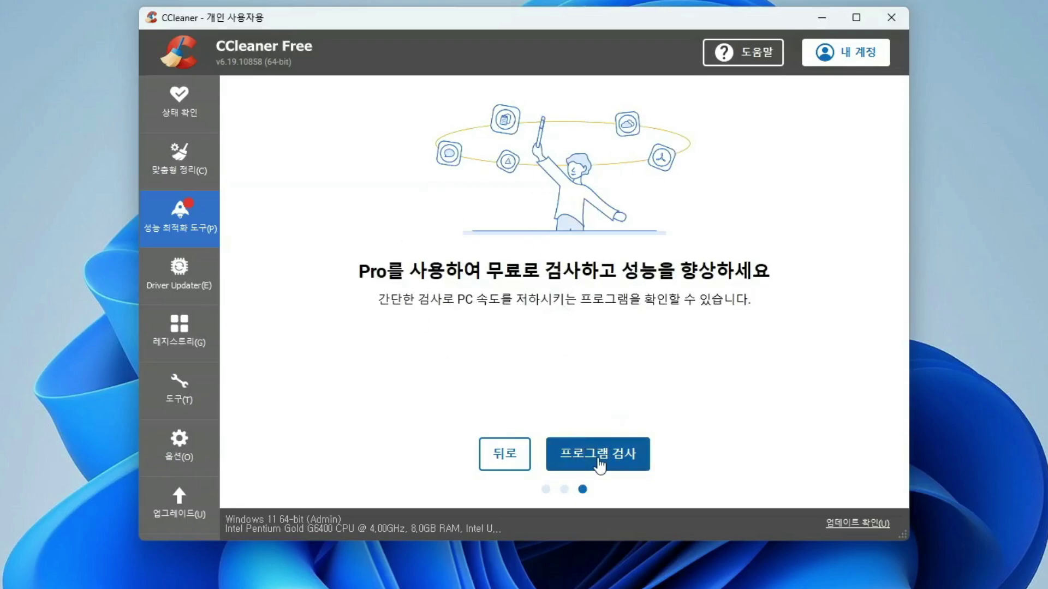
{"action": "left_click", "coordinate": [600, 464]}
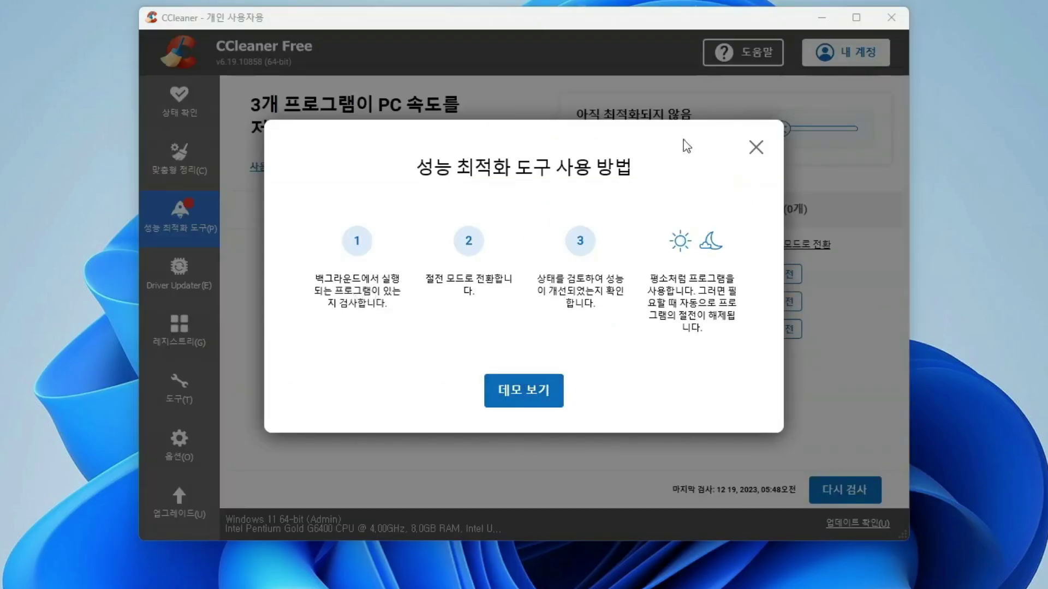
View the Performance Optimizer demo through to its end and close it
{"action": "left_click", "coordinate": [524, 390]}
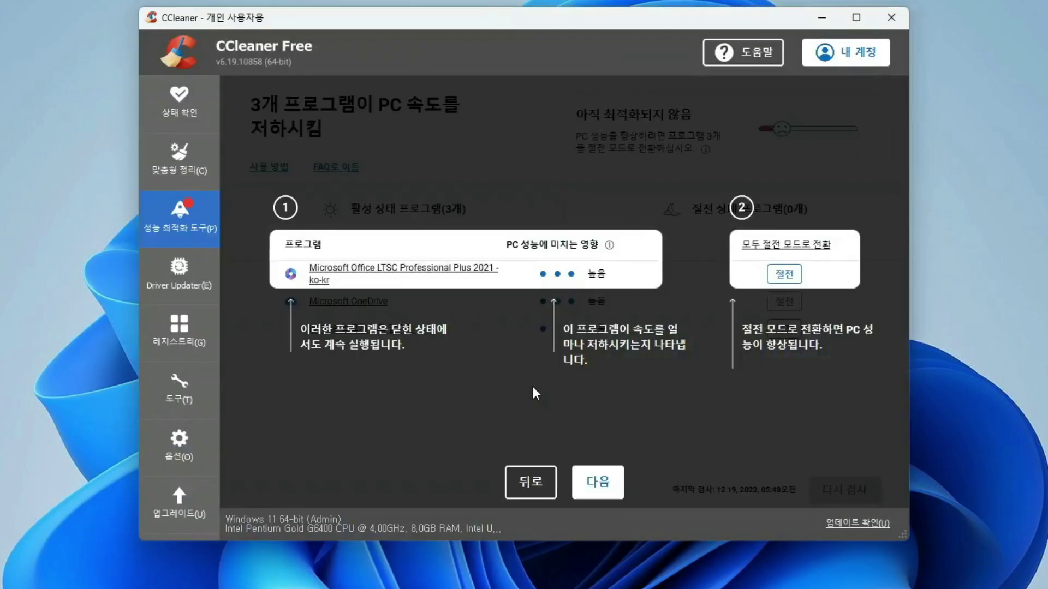
{"action": "left_click", "coordinate": [600, 483]}
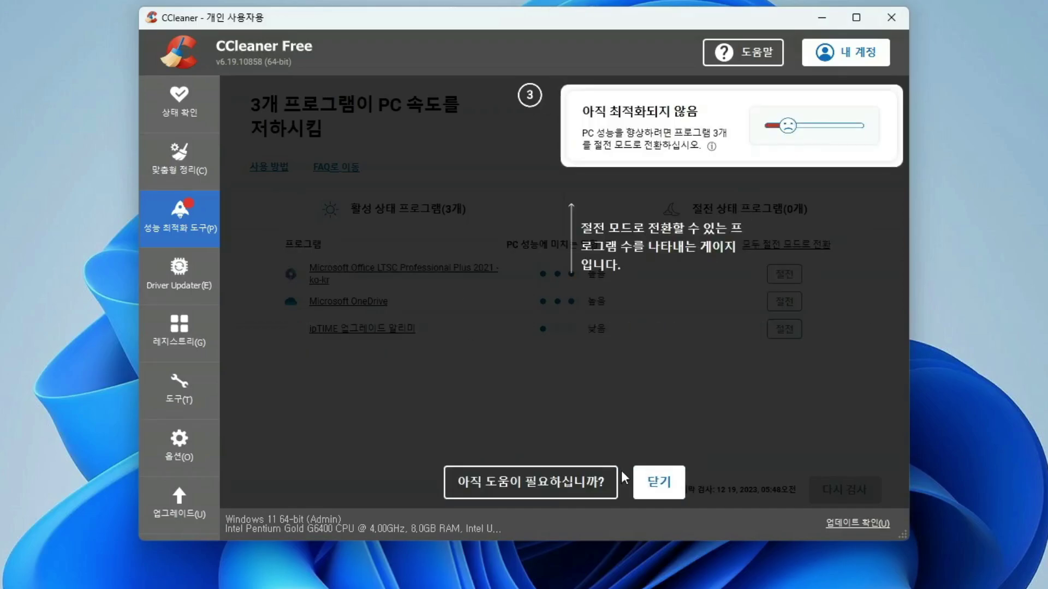
{"action": "left_click", "coordinate": [652, 483]}
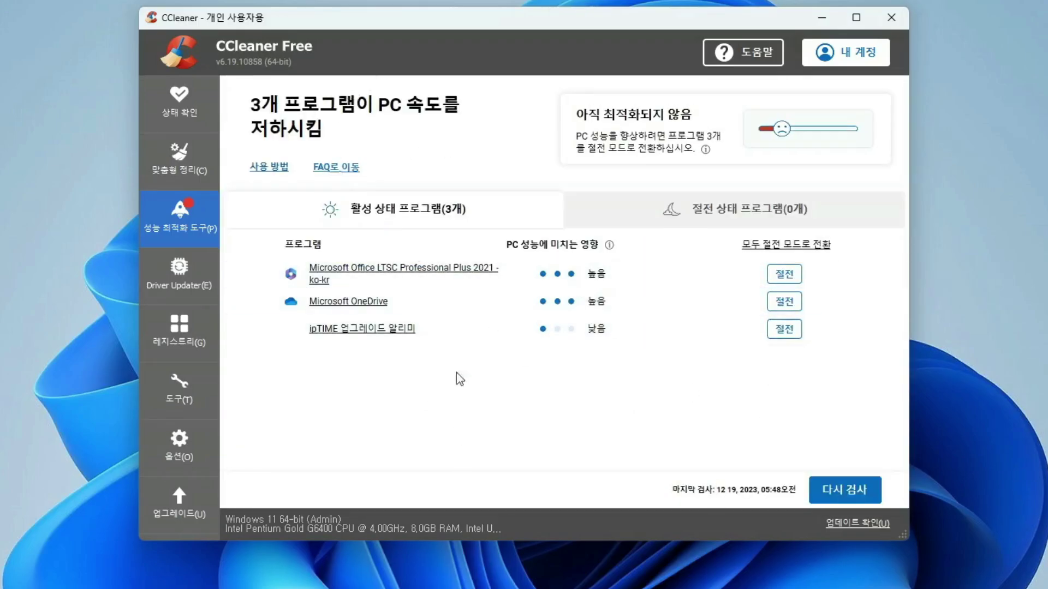
Try to put the ipTIME upgrade notifier to sleep, and dismiss the paid upgrade offer
{"action": "left_click", "coordinate": [780, 339]}
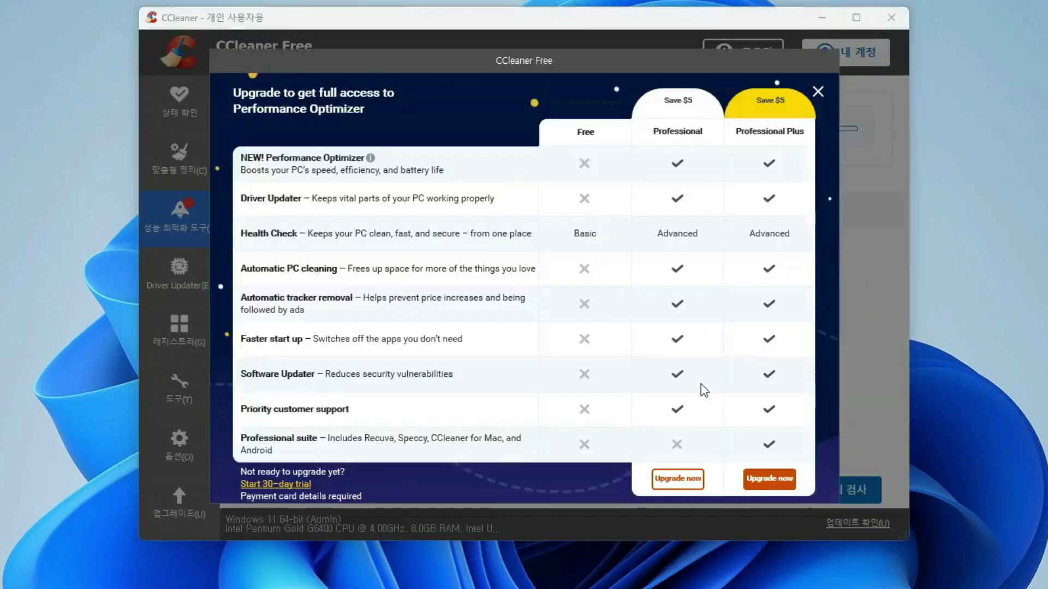
{"action": "left_click", "coordinate": [812, 94]}
{"action": "key", "text": "Escape"}
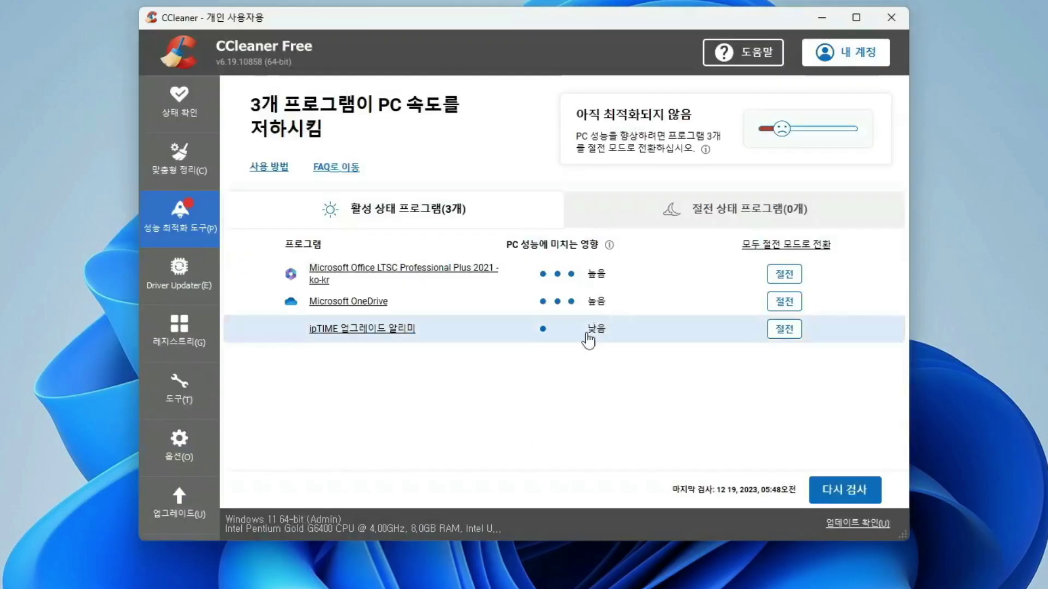
Scan the drivers with Driver Updater and review the available updates in the audio, connectivity, display and system groups
{"action": "left_click", "coordinate": [176, 267]}
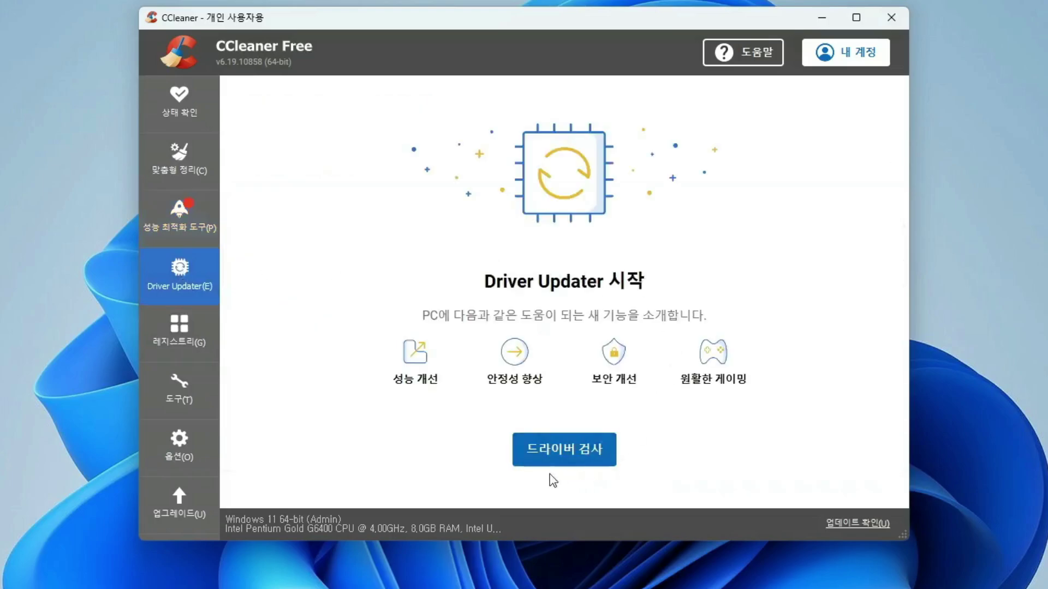
{"action": "left_click", "coordinate": [578, 451]}
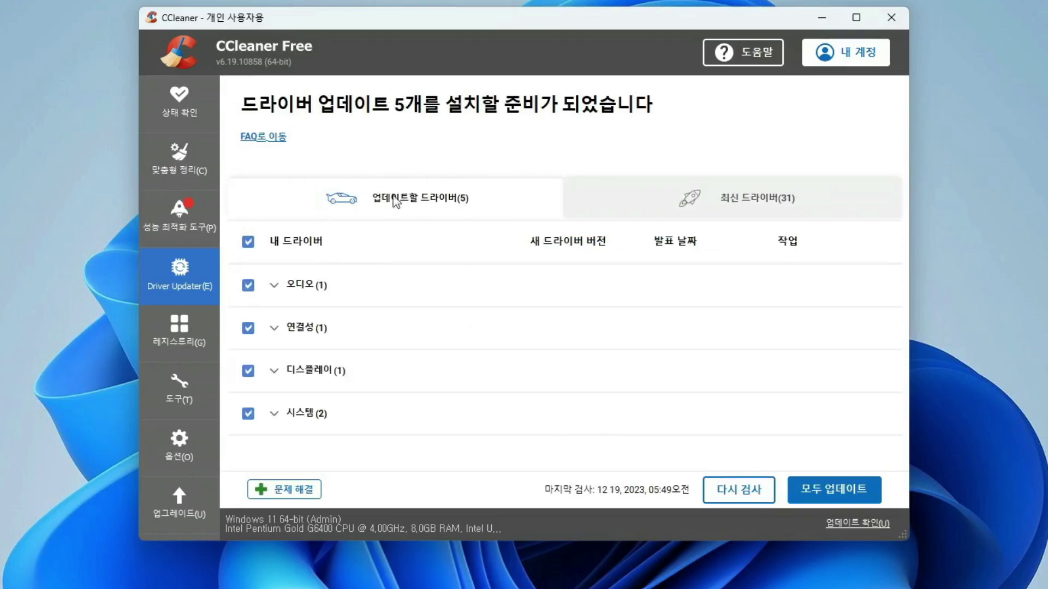
{"action": "left_click", "coordinate": [278, 286]}
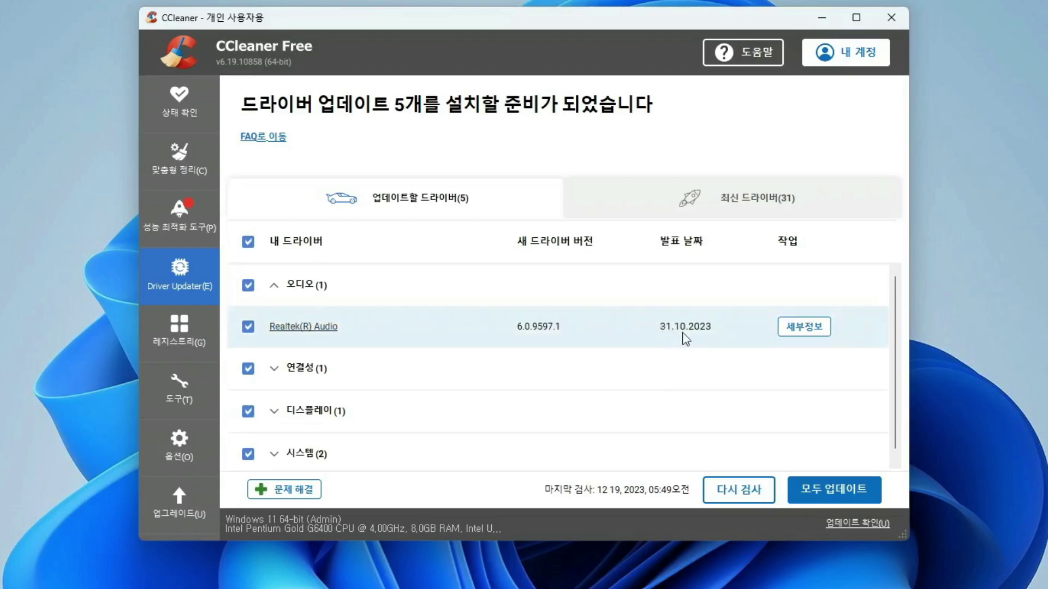
{"action": "left_click", "coordinate": [293, 371]}
{"action": "scroll", "coordinate": [600, 366], "scroll_direction": "down", "scroll_amount": 1}
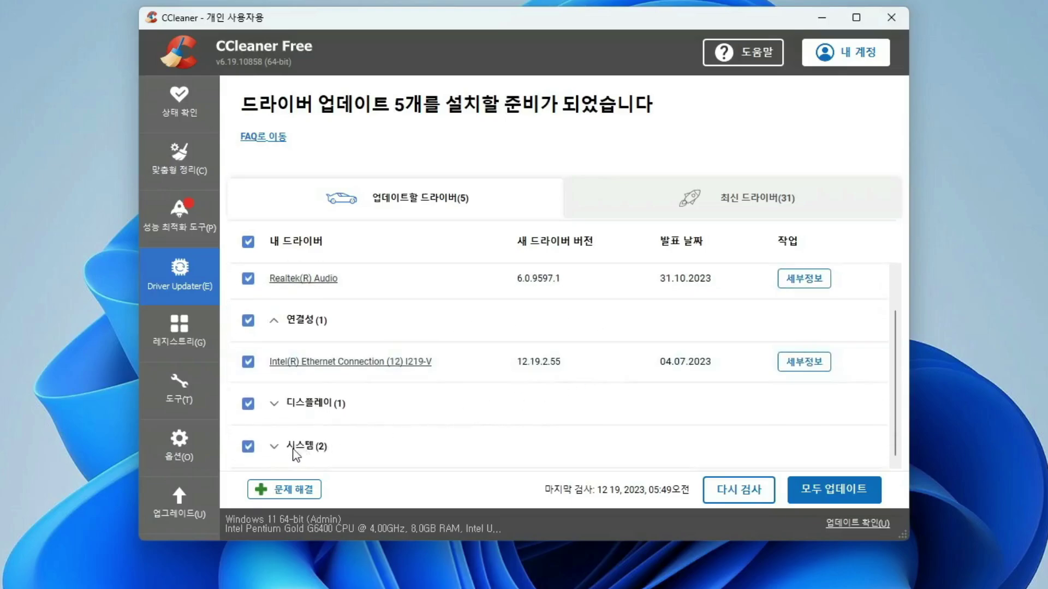
{"action": "left_click", "coordinate": [312, 406]}
{"action": "scroll", "coordinate": [382, 414], "scroll_direction": "down", "scroll_amount": 1}
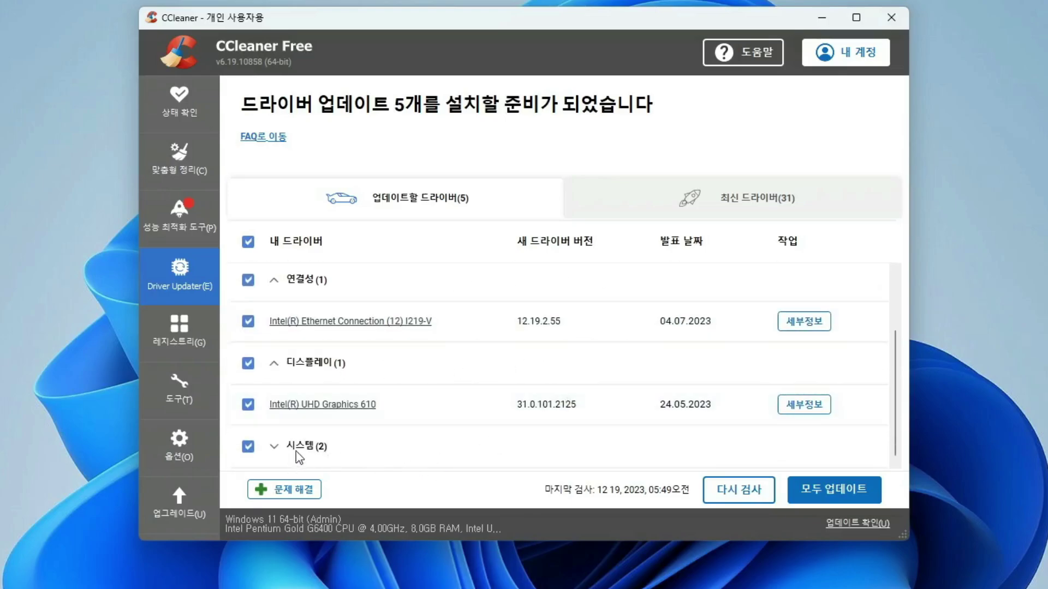
{"action": "left_click", "coordinate": [412, 449]}
{"action": "scroll", "coordinate": [391, 388], "scroll_direction": "down", "scroll_amount": 2}
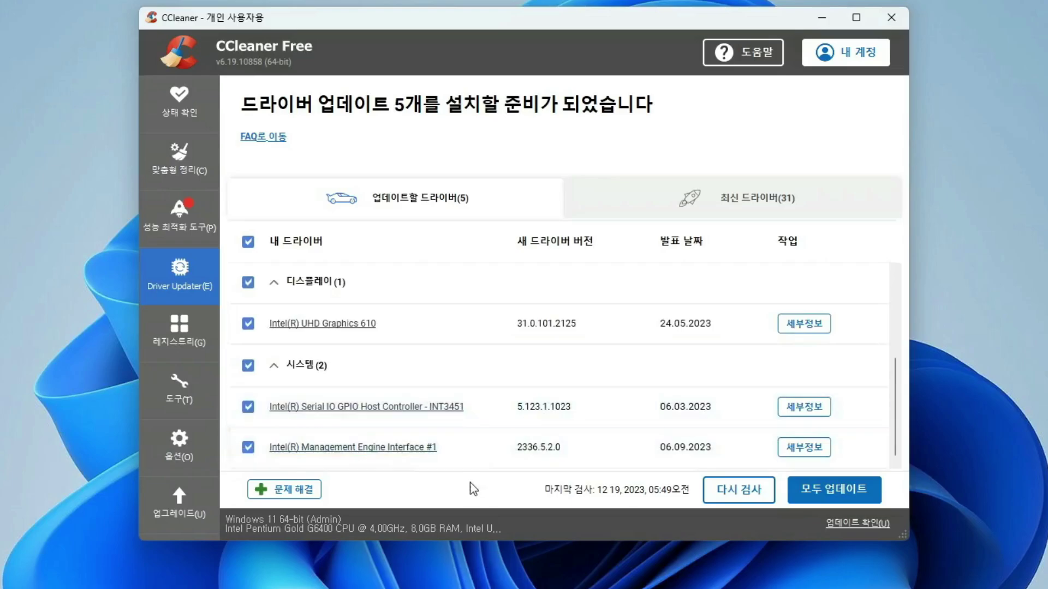
{"action": "scroll", "coordinate": [511, 447], "scroll_direction": "up", "scroll_amount": 4}
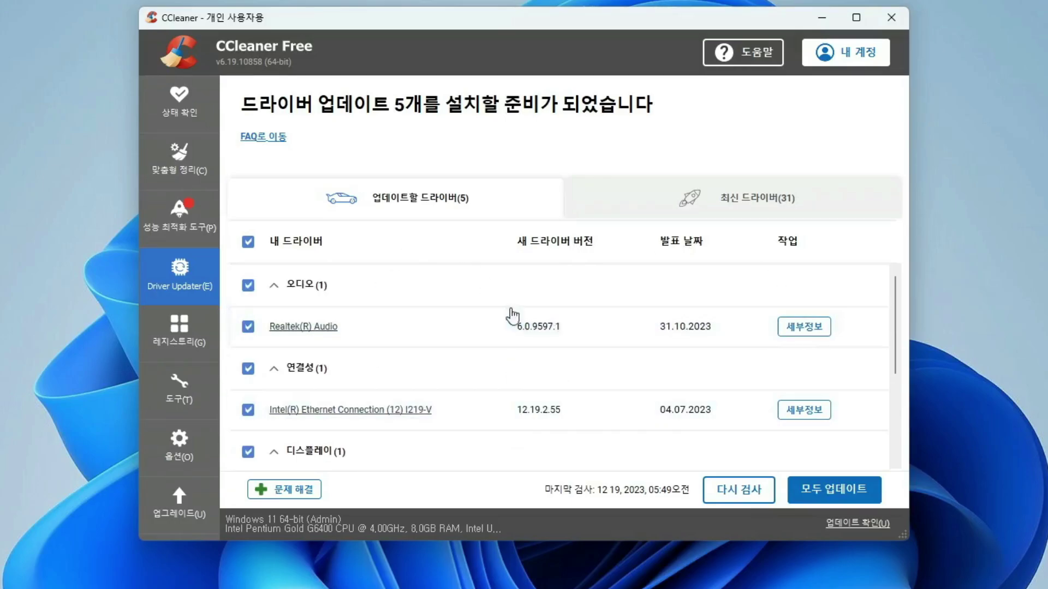
{"action": "scroll", "coordinate": [502, 327], "scroll_direction": "down", "scroll_amount": 3}
{"action": "scroll", "coordinate": [513, 349], "scroll_direction": "up", "scroll_amount": 3}
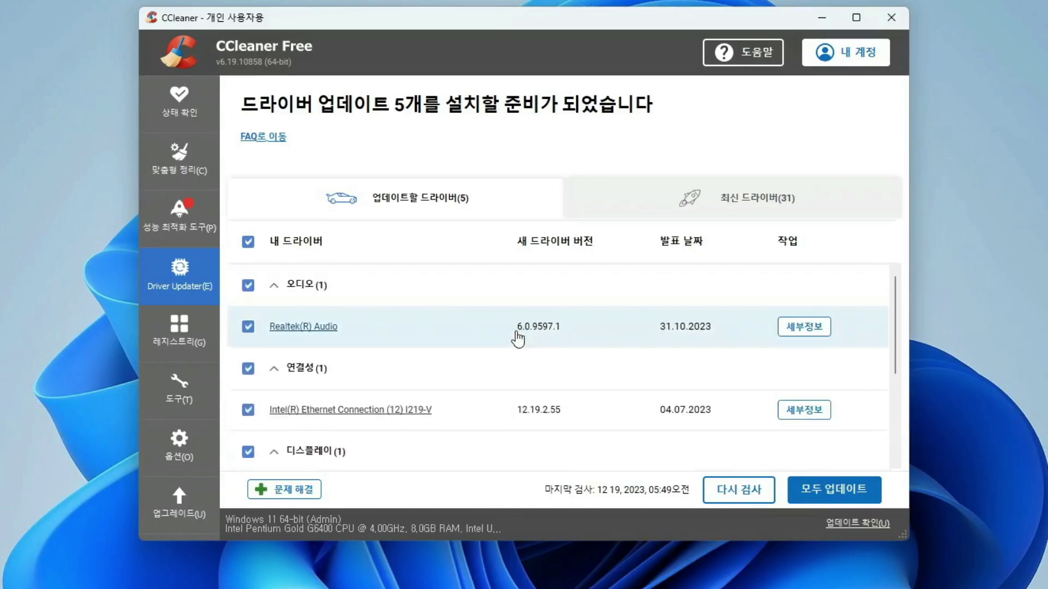
Show the up-to-date drivers and expand the mouse, processor and storage groups
{"action": "left_click", "coordinate": [751, 213]}
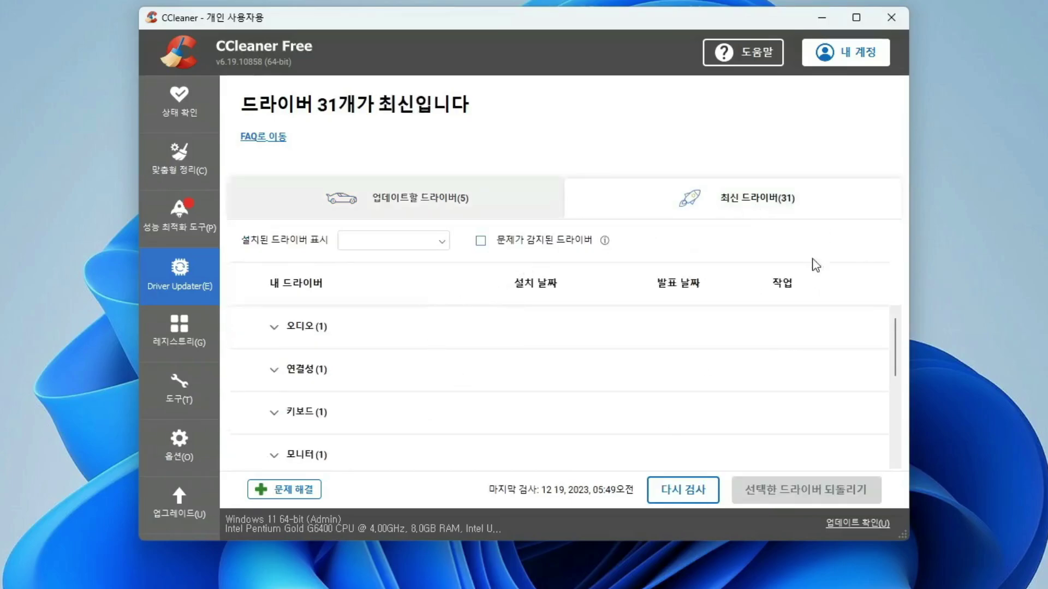
{"action": "scroll", "coordinate": [358, 351], "scroll_direction": "down", "scroll_amount": 3}
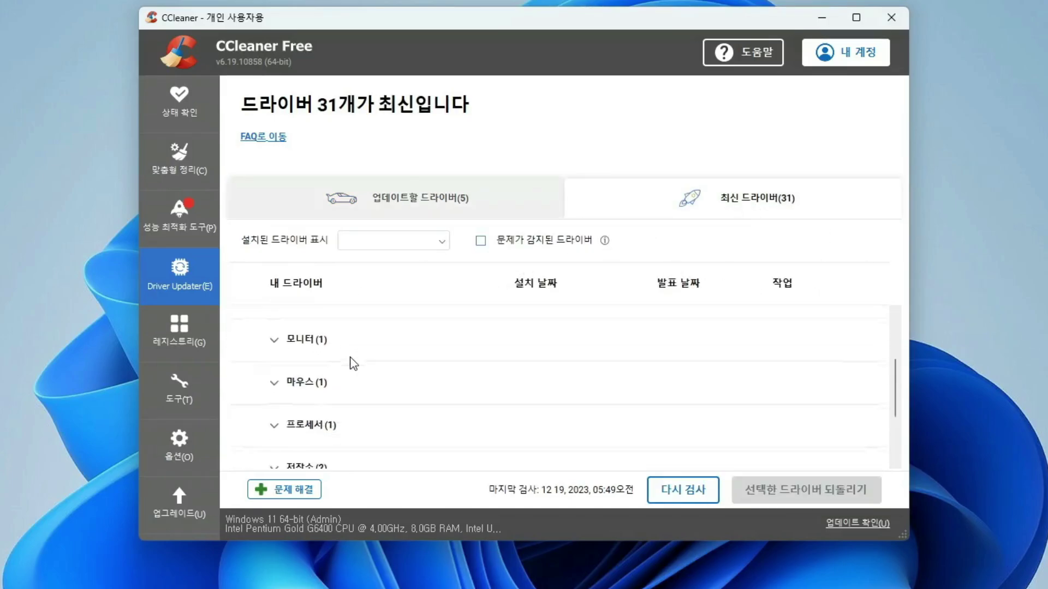
{"action": "scroll", "coordinate": [382, 393], "scroll_direction": "down", "scroll_amount": 1}
{"action": "left_click", "coordinate": [322, 349]}
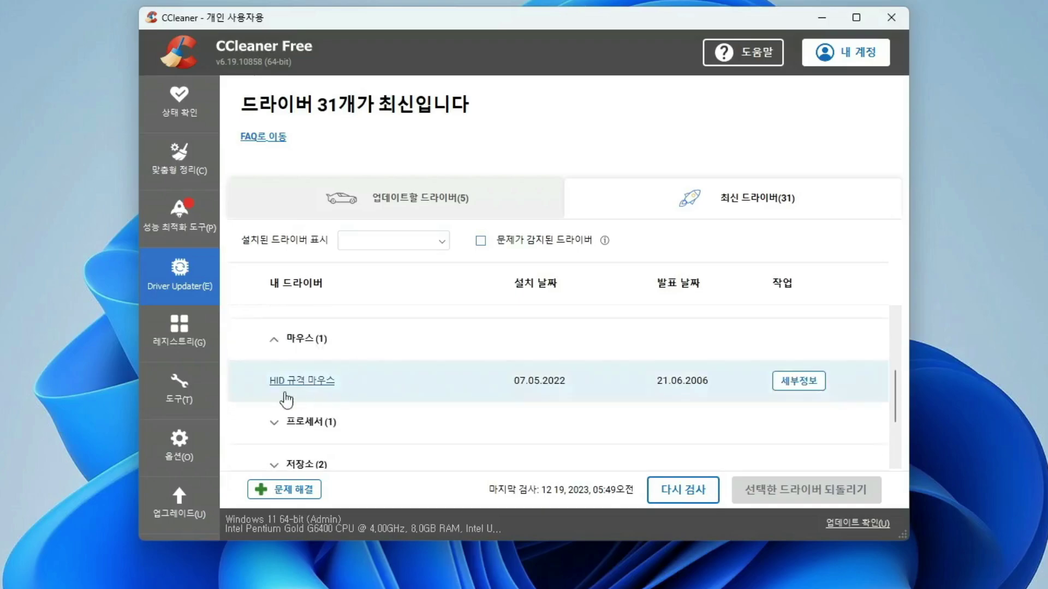
{"action": "scroll", "coordinate": [402, 421], "scroll_direction": "down", "scroll_amount": 1}
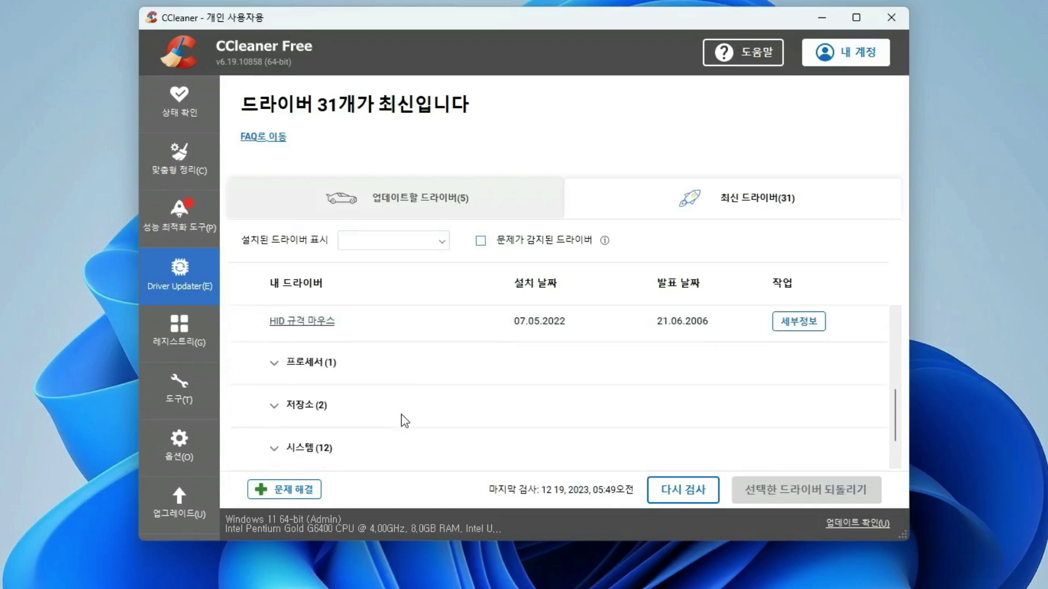
{"action": "left_click", "coordinate": [307, 367]}
{"action": "scroll", "coordinate": [382, 417], "scroll_direction": "down", "scroll_amount": 1}
{"action": "left_click", "coordinate": [360, 416]}
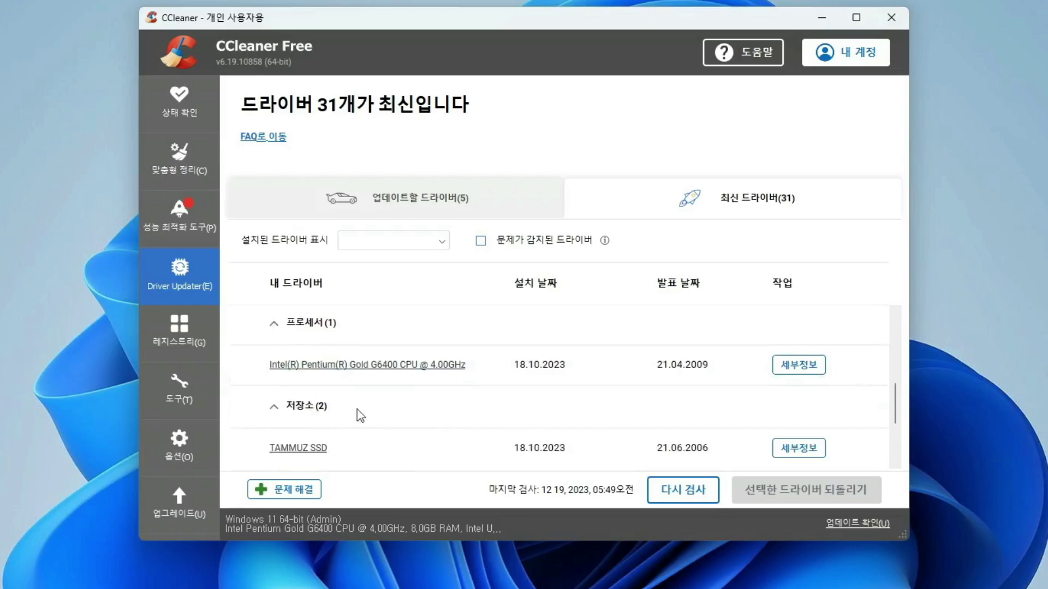
Review the version details of the standard SATA AHCI controller driver and return to the driver list
{"action": "scroll", "coordinate": [360, 415], "scroll_direction": "down", "scroll_amount": 1}
{"action": "left_click", "coordinate": [281, 429]}
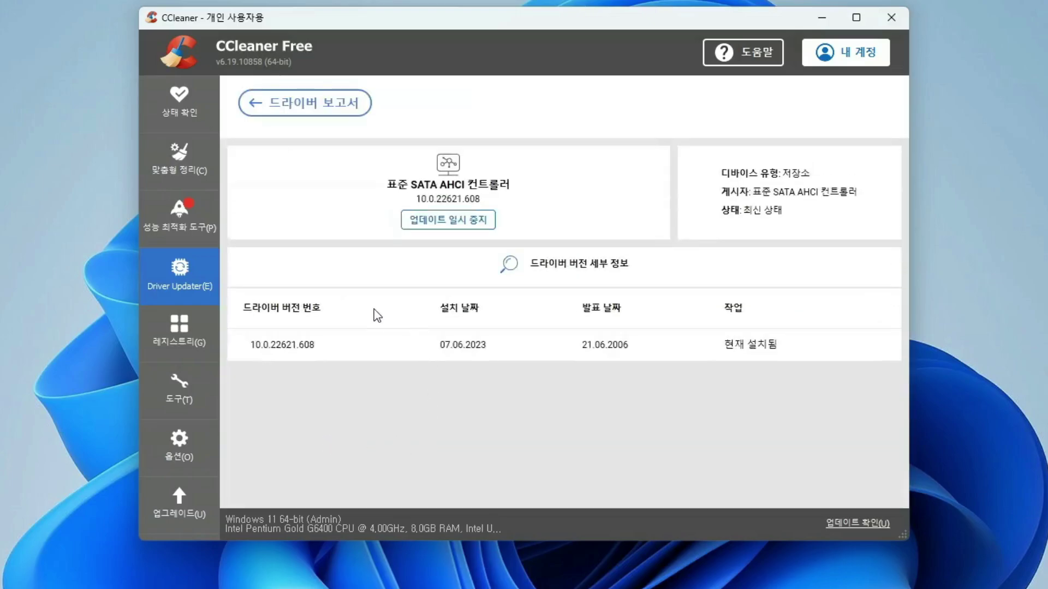
{"action": "left_click", "coordinate": [254, 105]}
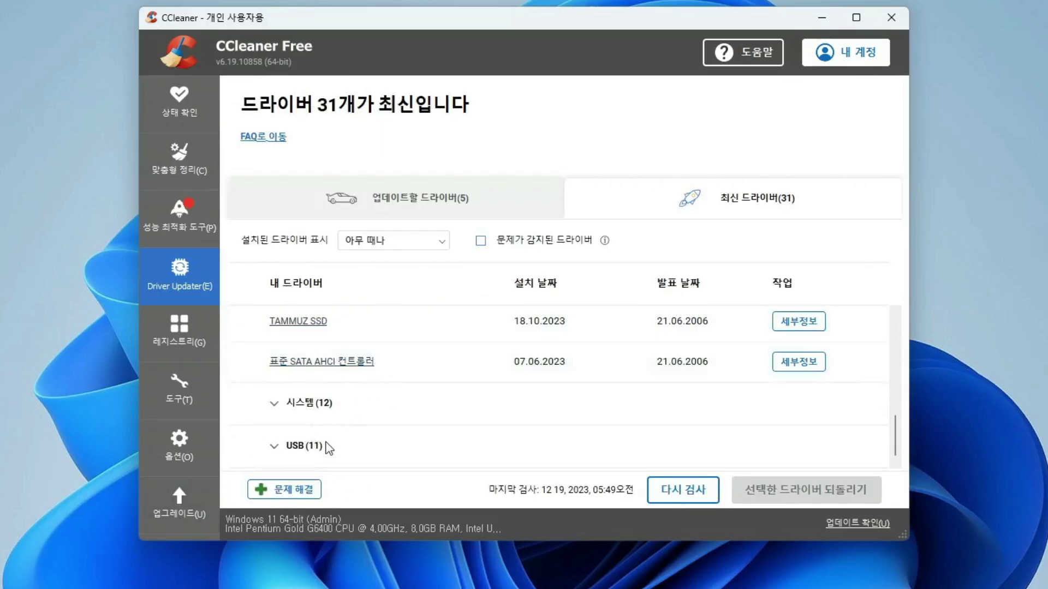
{"action": "scroll", "coordinate": [327, 445], "scroll_direction": "up", "scroll_amount": 10}
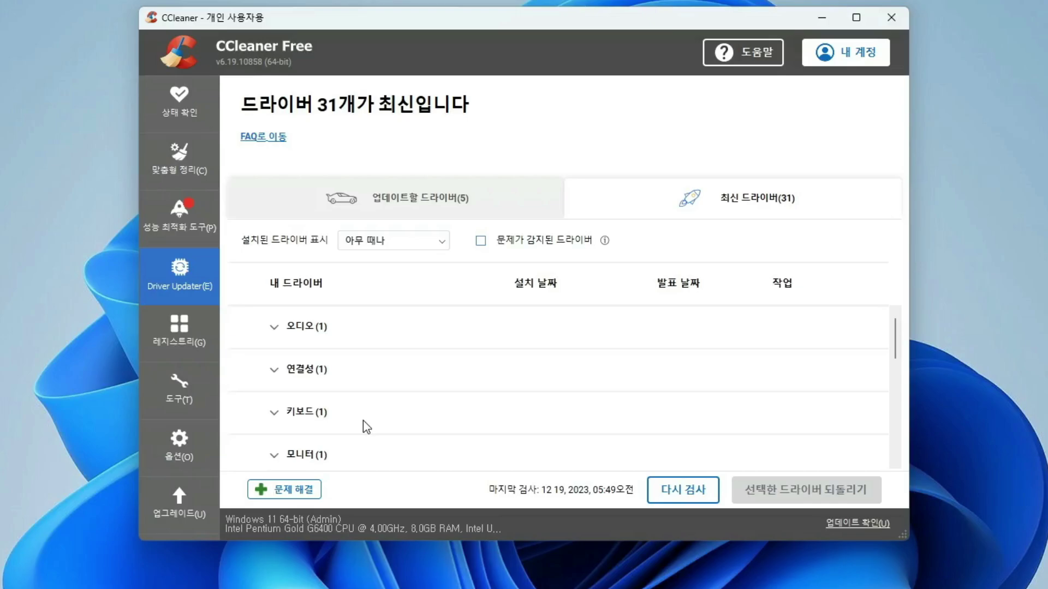
Scan the registry for problems in all categories and start the review of the selected problems
{"action": "left_click", "coordinate": [173, 333]}
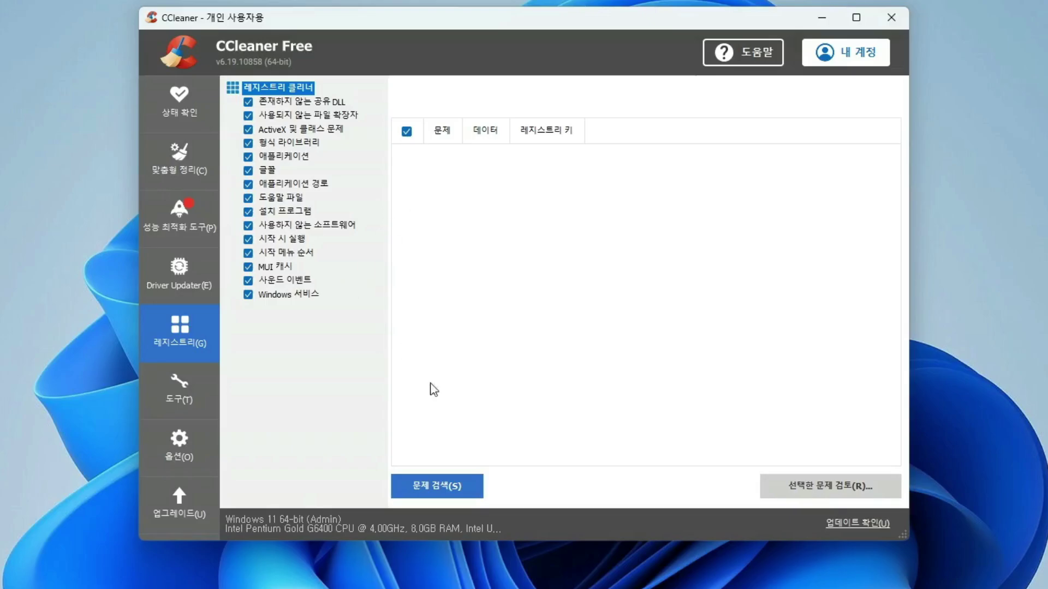
{"action": "left_click", "coordinate": [463, 488]}
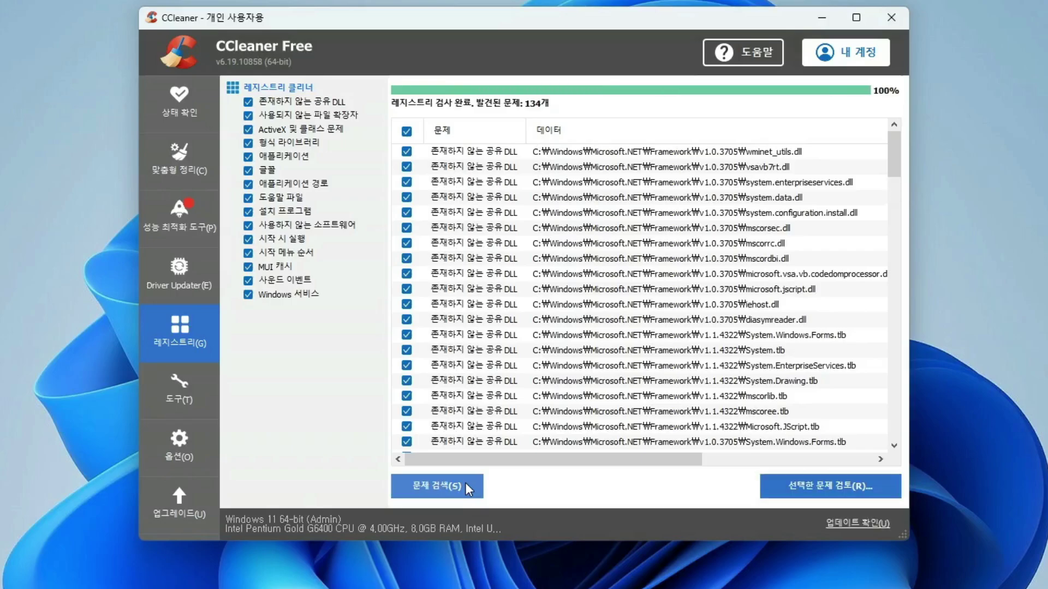
{"action": "left_click", "coordinate": [827, 485]}
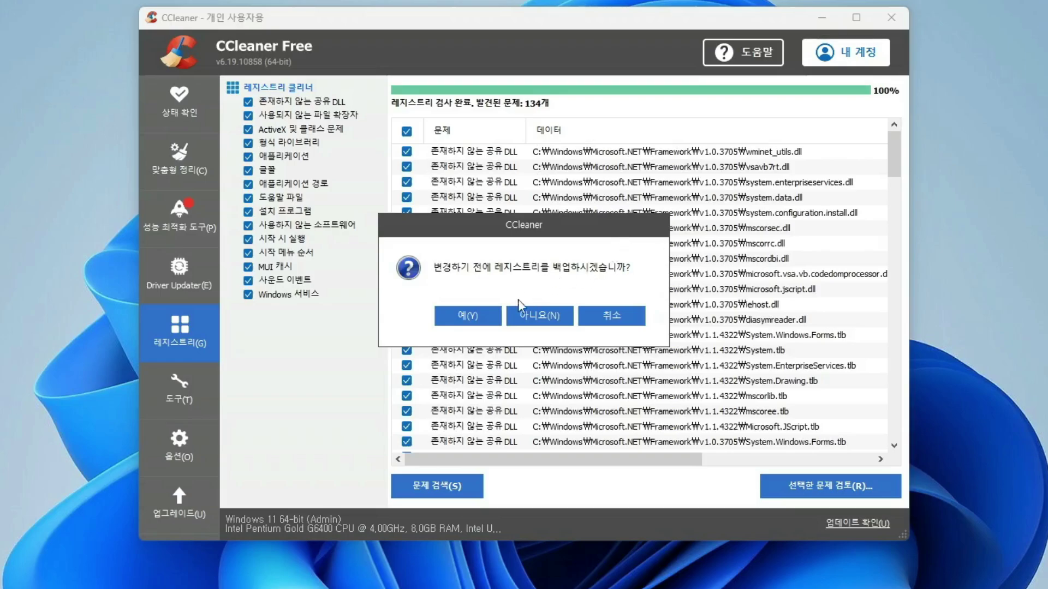
Back up the registry to the Documents folder as a .reg file, adding a suffix starting with "_레지" to the suggested file name
{"action": "left_click", "coordinate": [469, 316]}
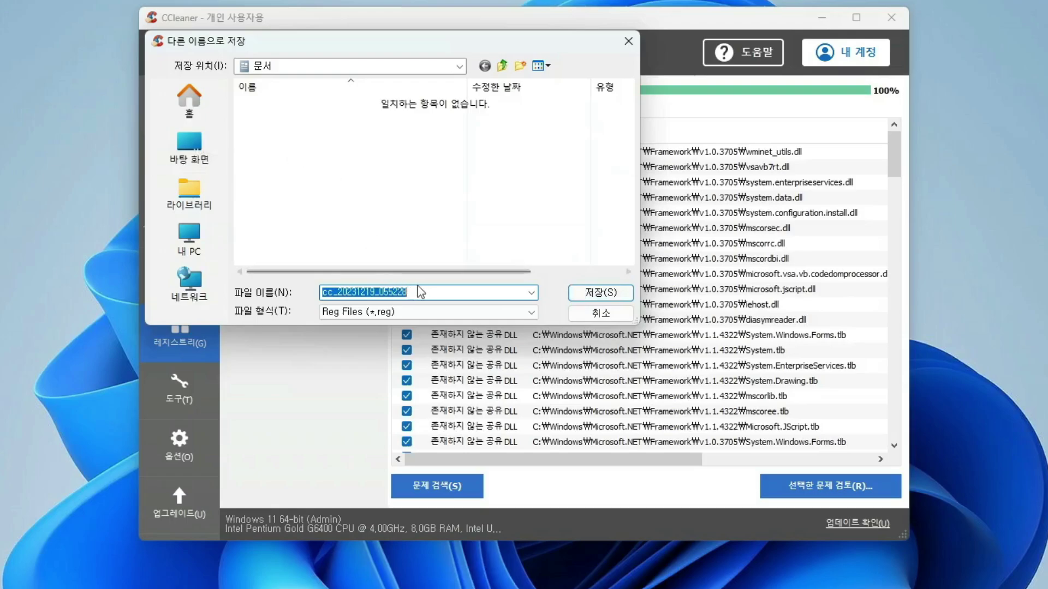
{"action": "left_click", "coordinate": [435, 291]}
{"action": "double_click", "coordinate": [436, 290]}
{"action": "left_click", "coordinate": [436, 291]}
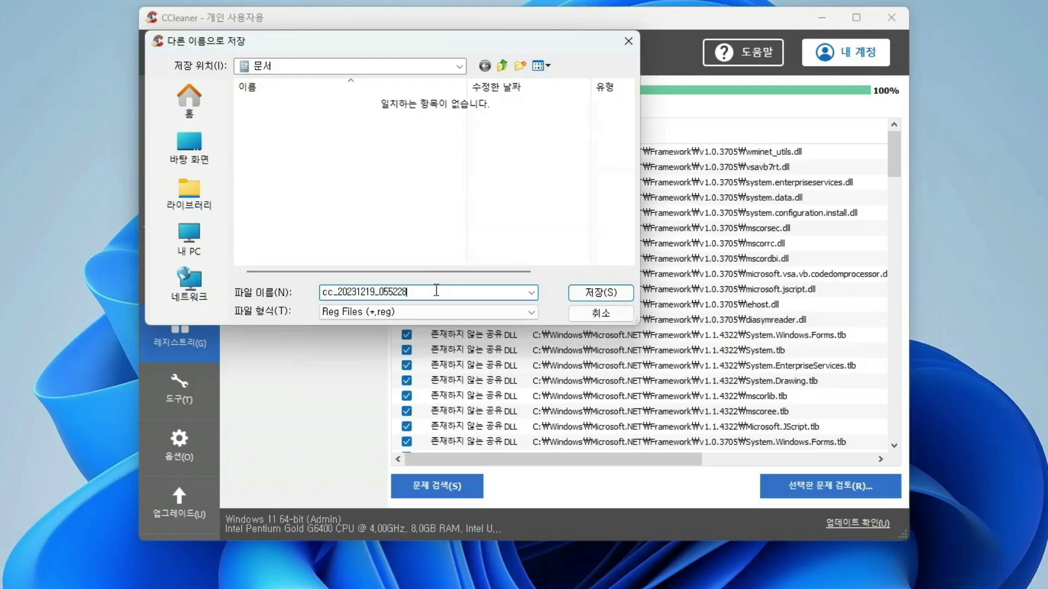
{"action": "left_click", "coordinate": [431, 295]}
{"action": "type", "text": "_"}
{"action": "type", "text": "레지"}
{"action": "type", "text": "업"}
{"action": "key", "text": "Return"}
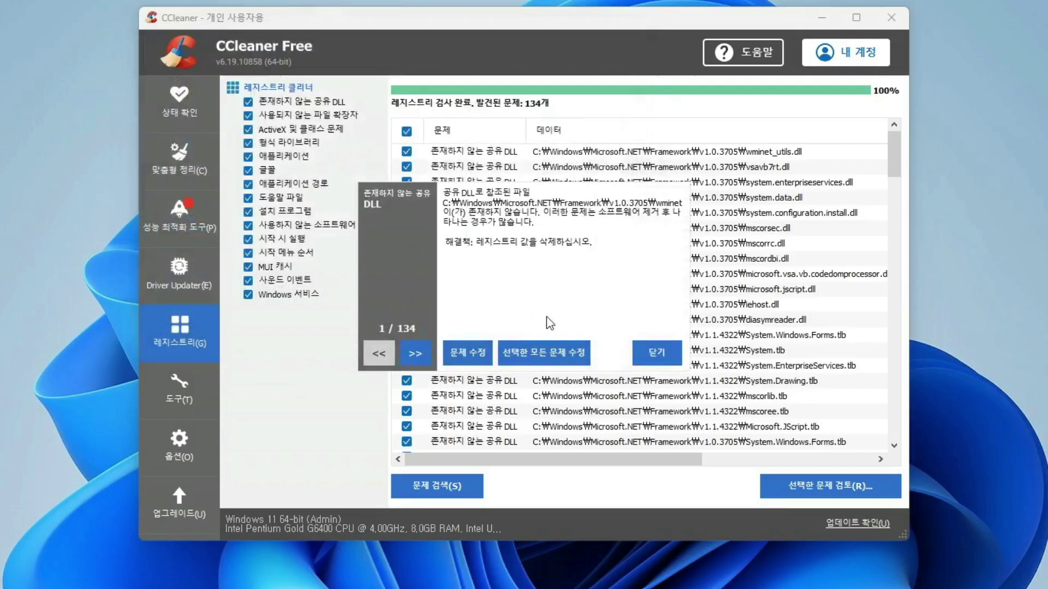
Fix all selected registry problems, close the review and scan the registry again
{"action": "left_click", "coordinate": [532, 351]}
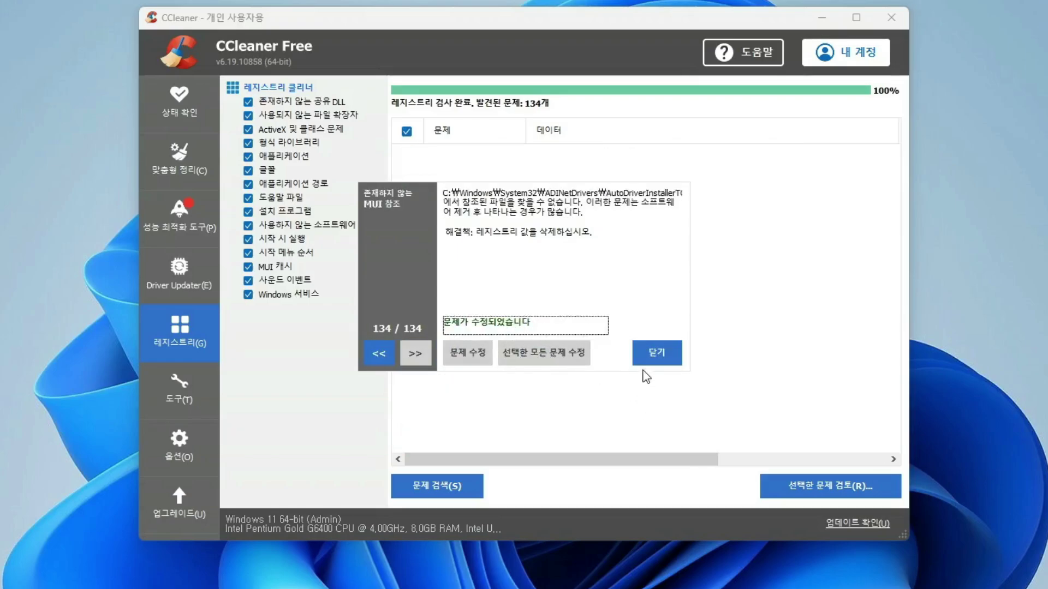
{"action": "left_click", "coordinate": [657, 351]}
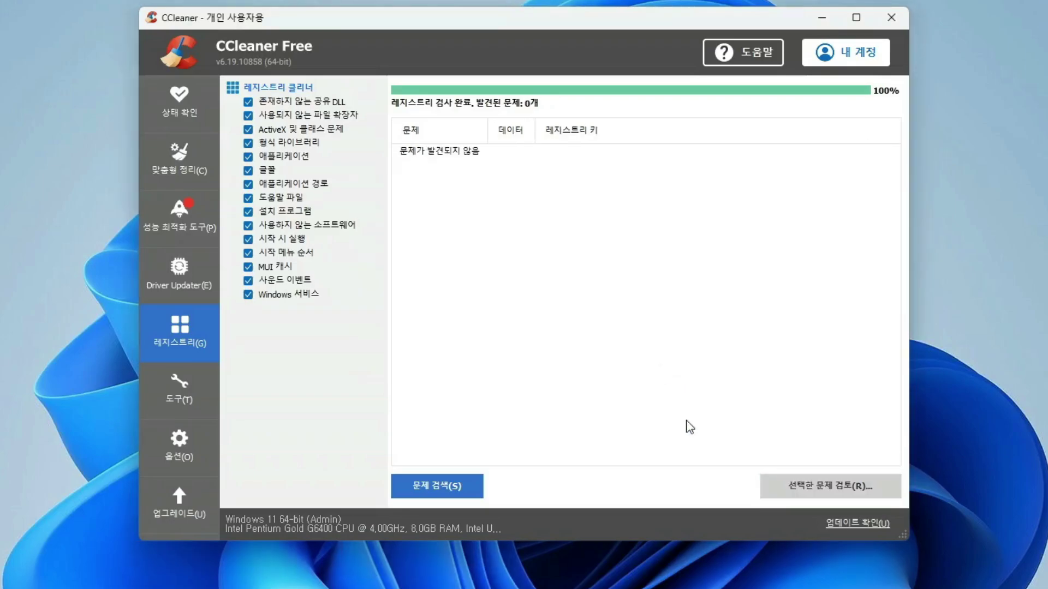
{"action": "left_click", "coordinate": [440, 485]}
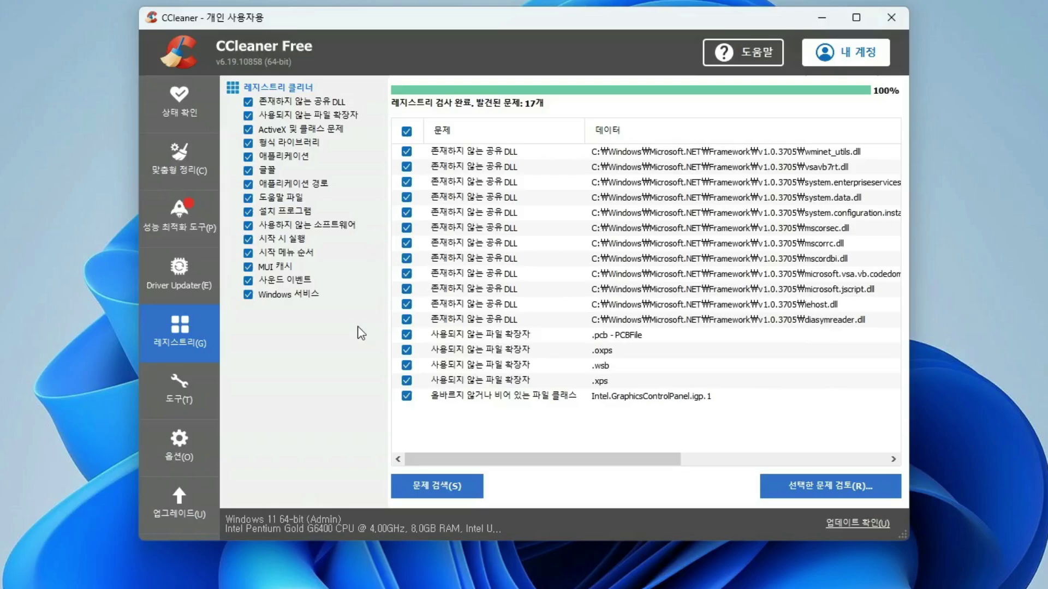
Uninstall Disney+ with the uninstall tool and confirm its removal
{"action": "left_click", "coordinate": [178, 392]}
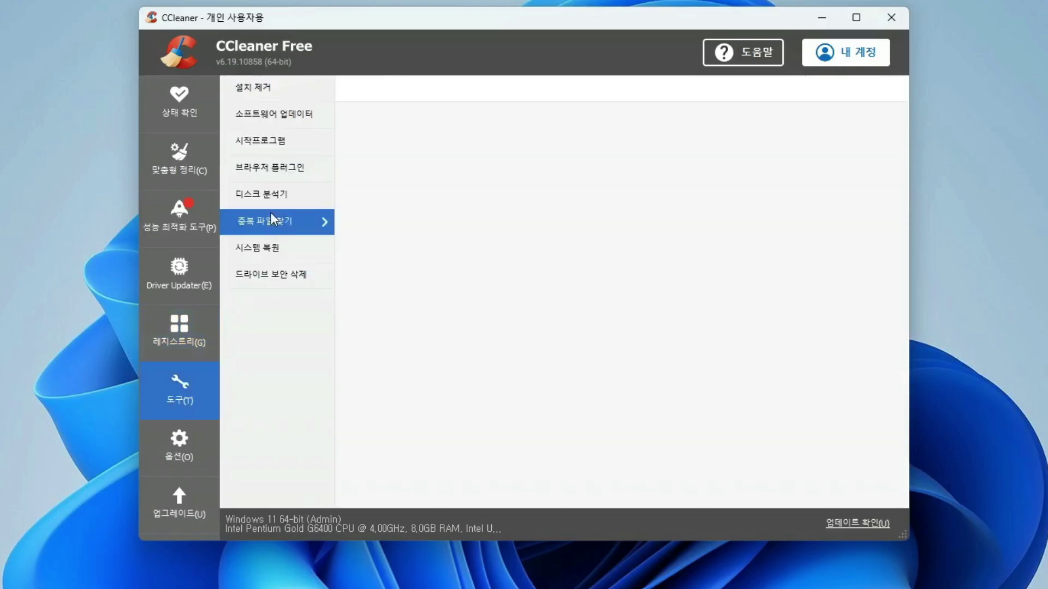
{"action": "left_click", "coordinate": [297, 87]}
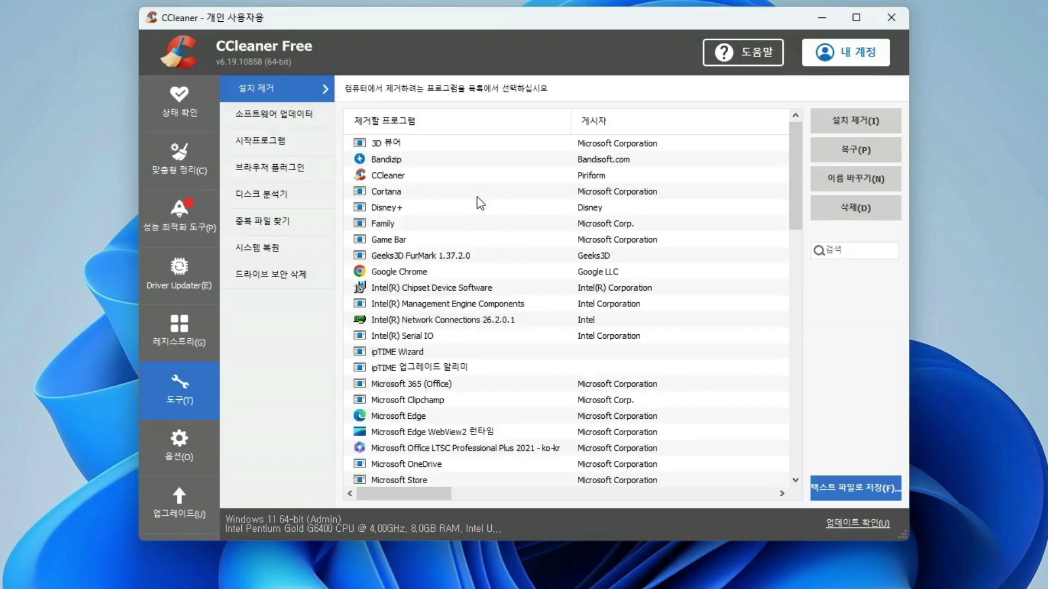
{"action": "left_click", "coordinate": [463, 215]}
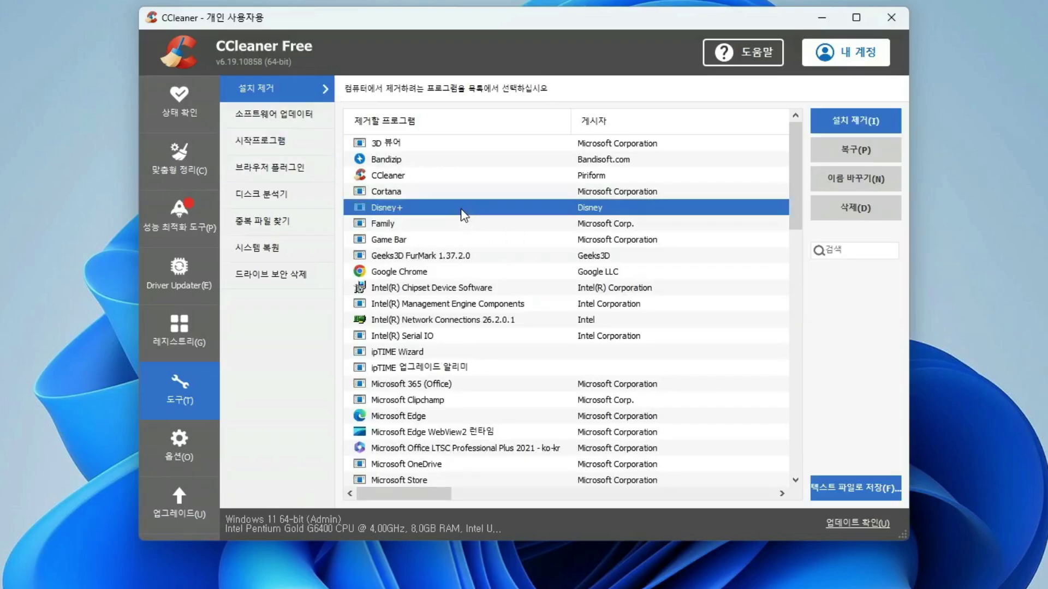
{"action": "left_click", "coordinate": [872, 121]}
{"action": "left_click", "coordinate": [536, 326]}
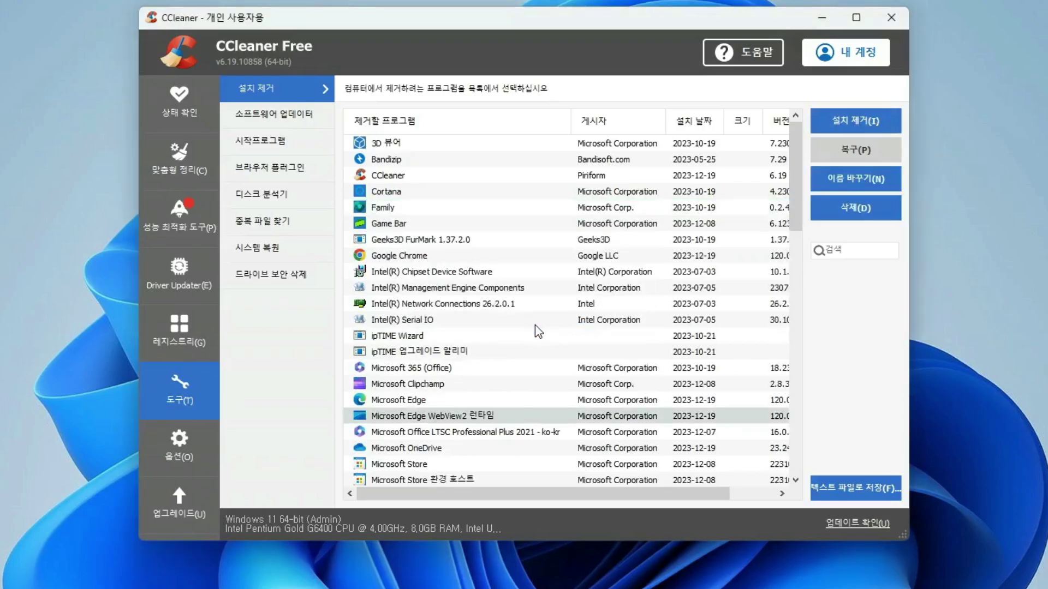
Uninstall Cortana from the list of installed programs and confirm its removal
{"action": "left_click", "coordinate": [513, 211]}
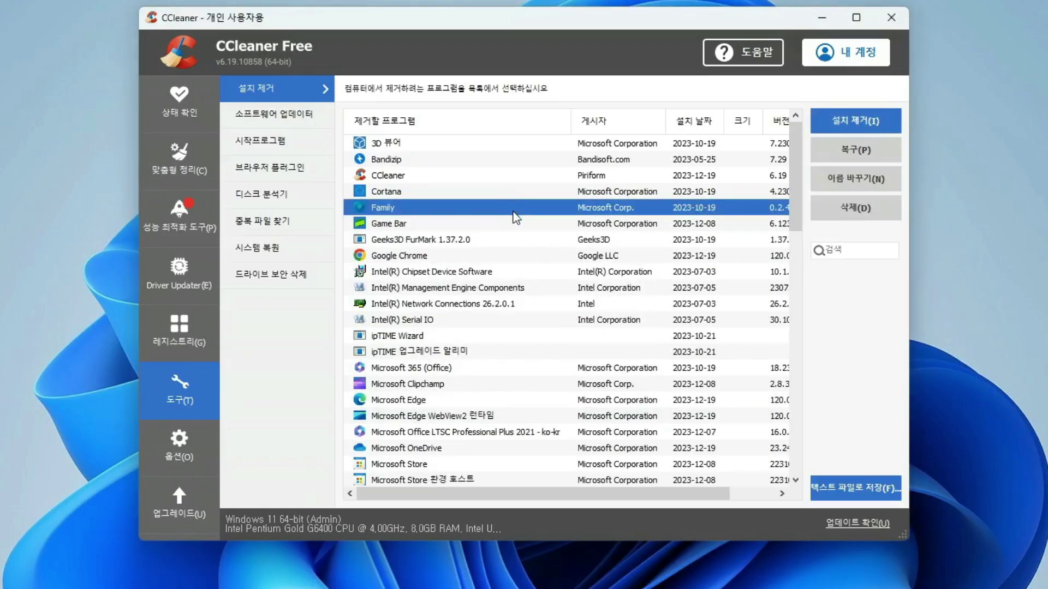
{"action": "left_click", "coordinate": [553, 191]}
{"action": "left_click", "coordinate": [837, 127]}
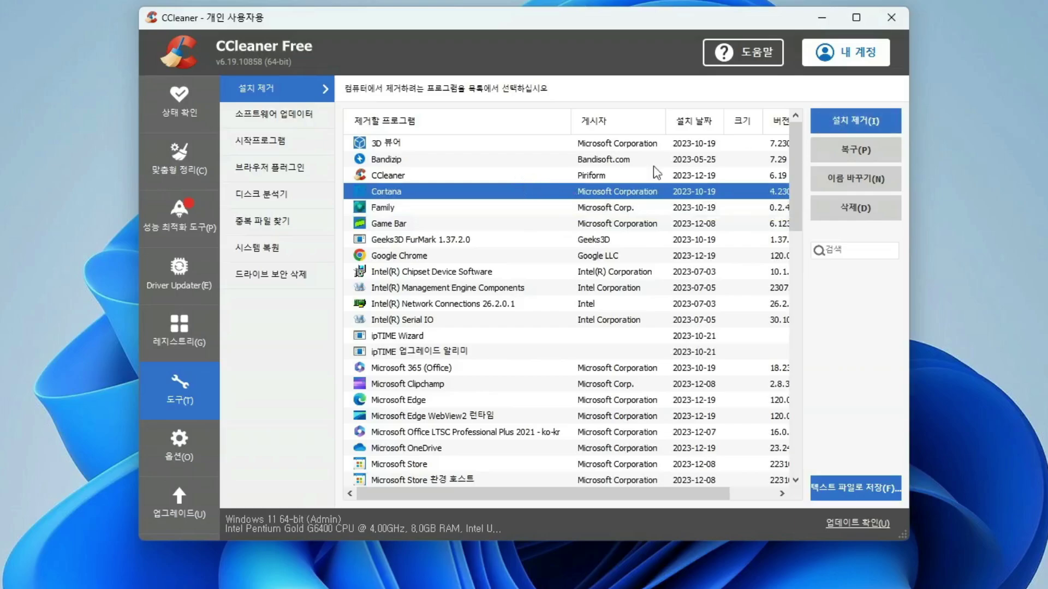
{"action": "left_click", "coordinate": [540, 327]}
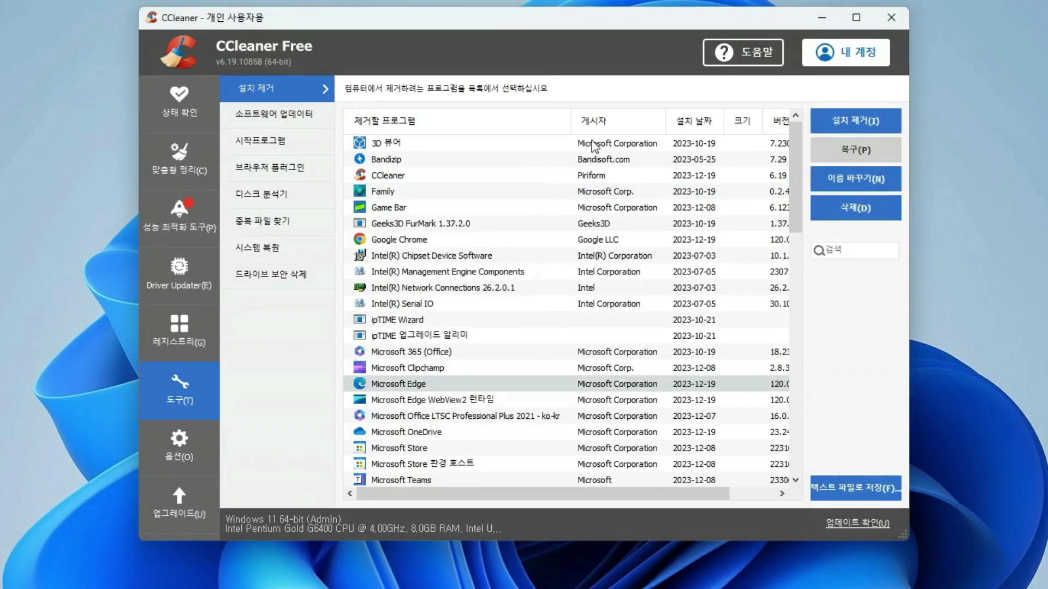
Look through the uninstall list and compare it with the installed apps list in Windows Settings
{"action": "left_click", "coordinate": [594, 143]}
{"action": "scroll", "coordinate": [522, 307], "scroll_direction": "down", "scroll_amount": 4}
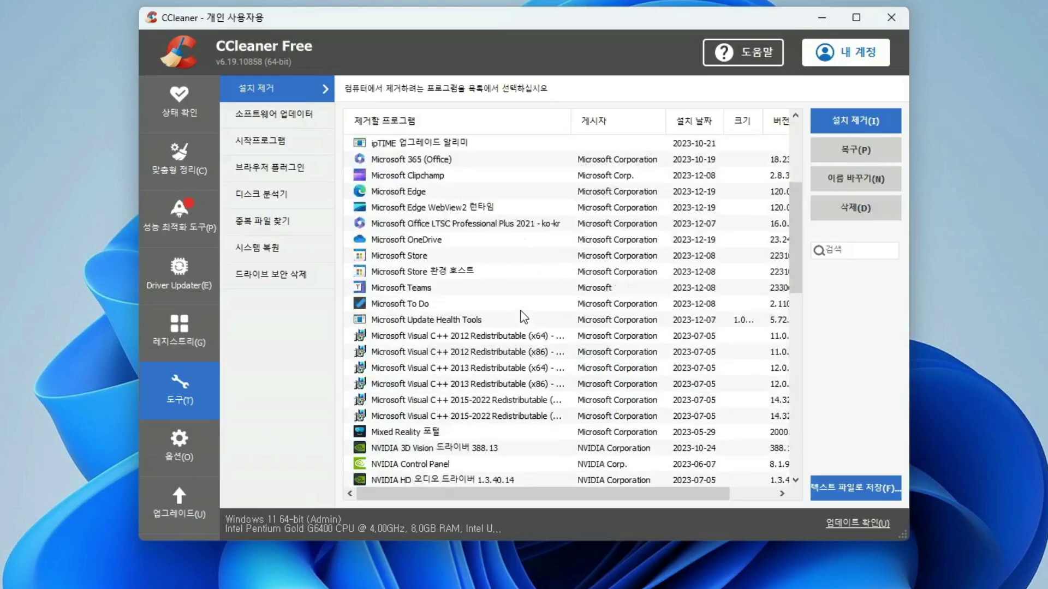
{"action": "scroll", "coordinate": [524, 317], "scroll_direction": "down", "scroll_amount": 8}
{"action": "scroll", "coordinate": [517, 361], "scroll_direction": "up", "scroll_amount": 12}
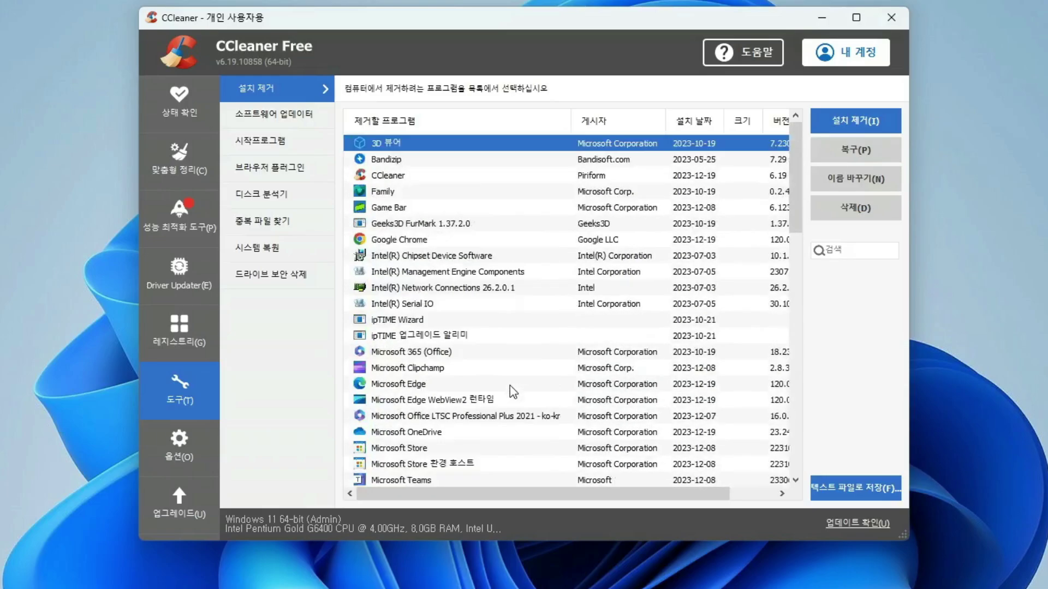
{"action": "right_click", "coordinate": [378, 576]}
{"action": "left_click", "coordinate": [371, 452]}
{"action": "left_click", "coordinate": [77, 247]}
{"action": "left_click", "coordinate": [598, 101]}
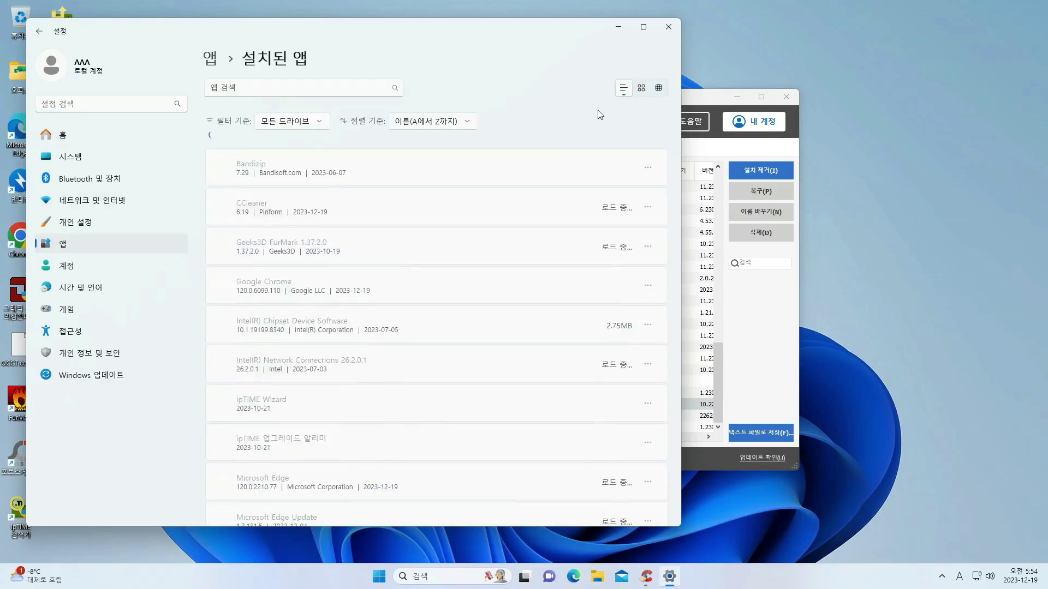
{"action": "key", "text": "alt+Tab"}
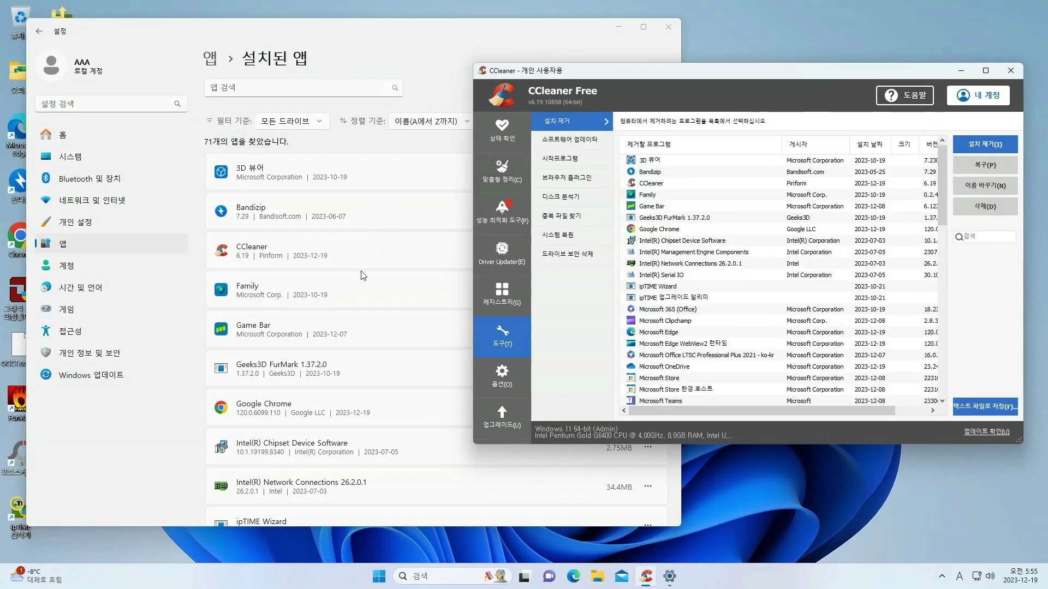
{"action": "scroll", "coordinate": [364, 275], "scroll_direction": "down", "scroll_amount": 20}
{"action": "scroll", "coordinate": [764, 269], "scroll_direction": "down", "scroll_amount": 20}
{"action": "scroll", "coordinate": [319, 401], "scroll_direction": "up", "scroll_amount": 20}
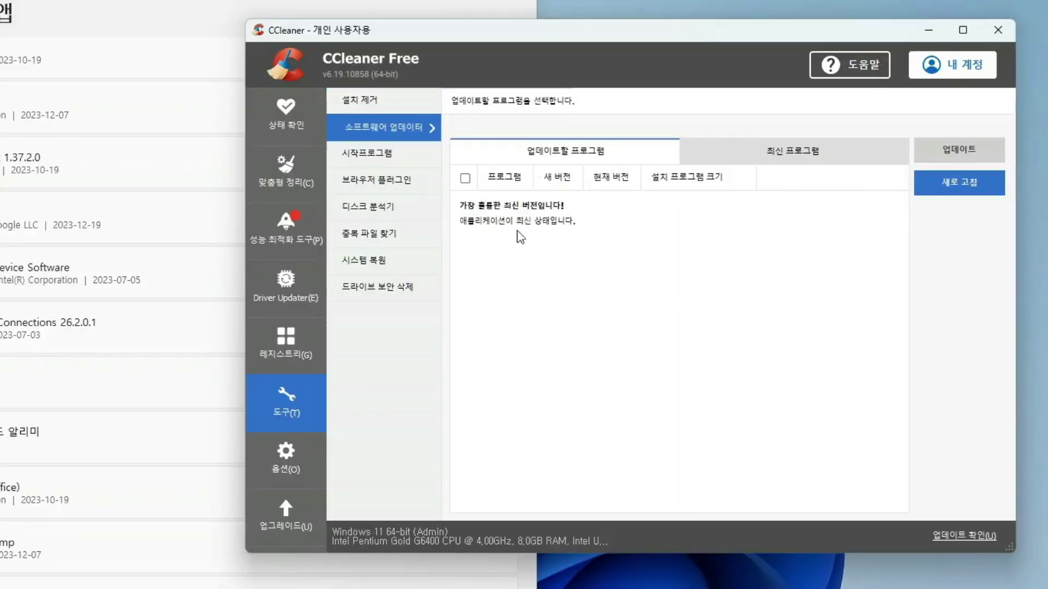
Review the software updater's program lists, the startup entries for Windows, scheduled tasks, context menu and services, and the browser plugins
{"action": "left_click", "coordinate": [785, 158]}
{"action": "left_click", "coordinate": [636, 155]}
{"action": "left_click", "coordinate": [398, 161]}
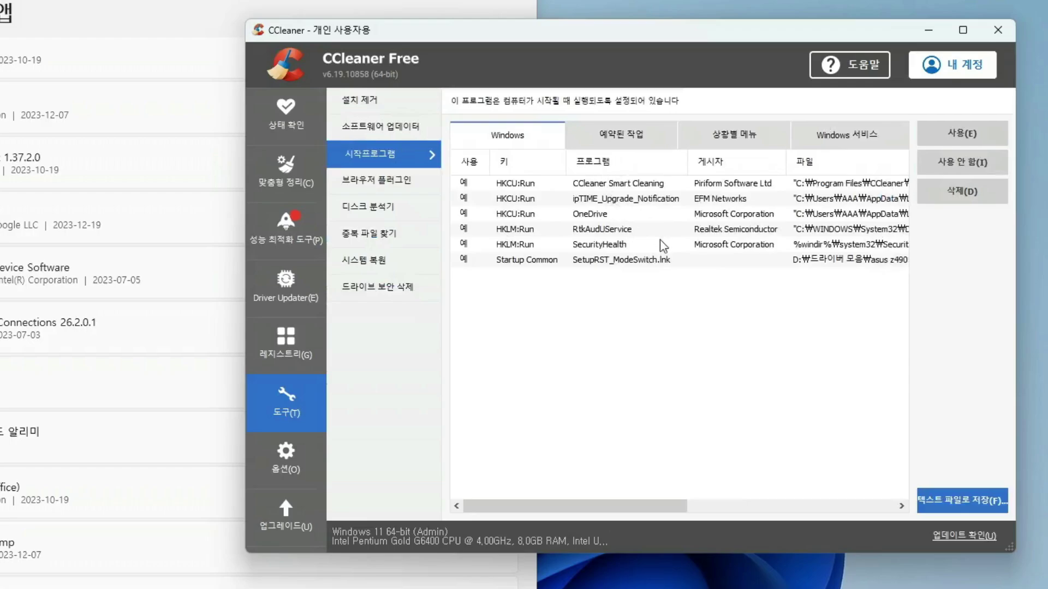
{"action": "left_click", "coordinate": [606, 136]}
{"action": "left_click", "coordinate": [742, 136]}
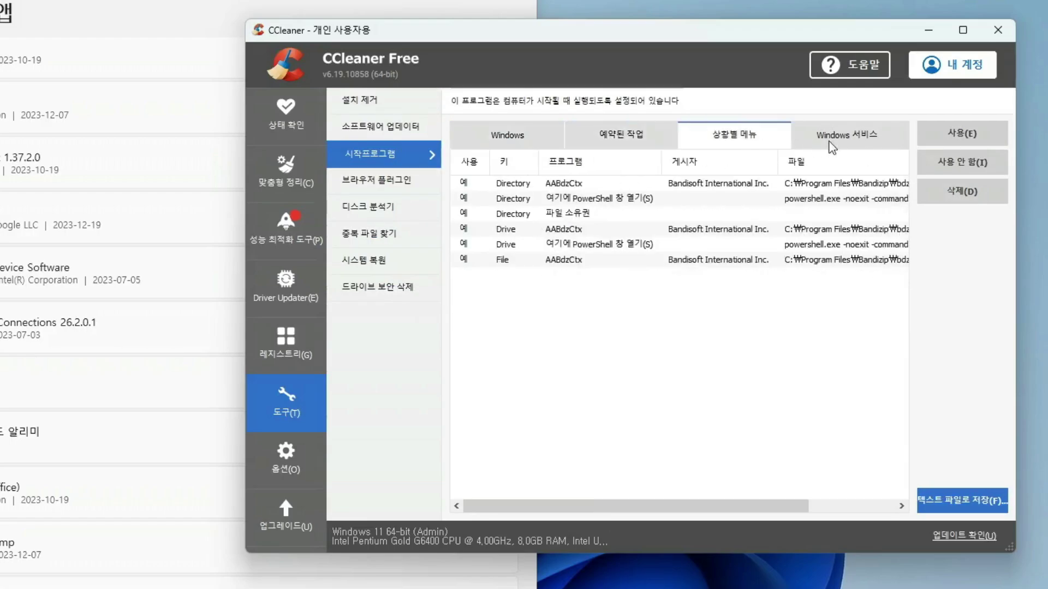
{"action": "left_click", "coordinate": [847, 136]}
{"action": "left_click", "coordinate": [510, 143]}
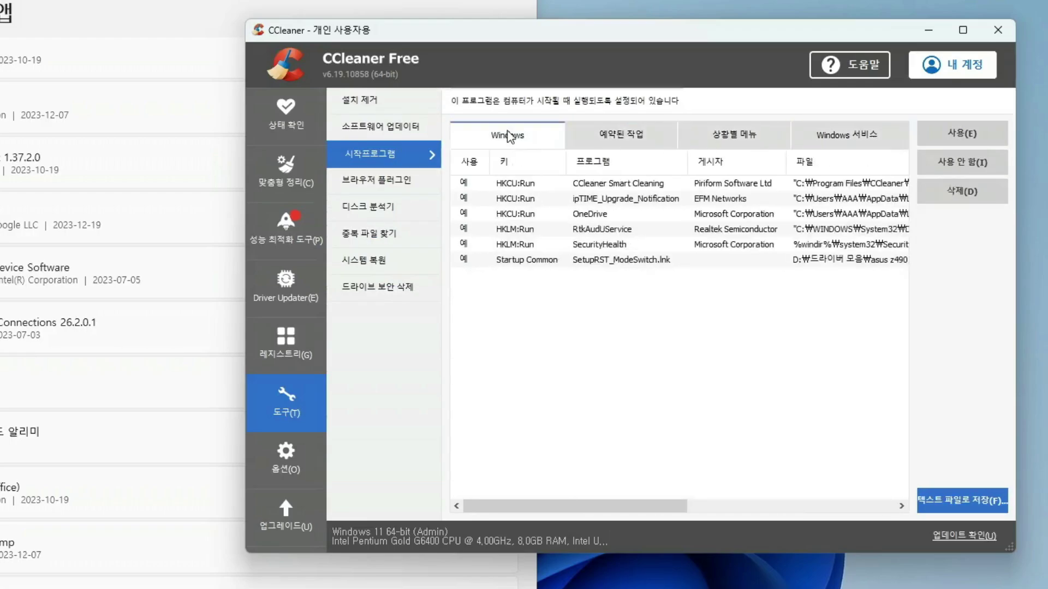
{"action": "left_click", "coordinate": [401, 184]}
Analyze the space used by pictures, music, documents and videos on drives C: and D:, and review the category breakdown
{"action": "left_click", "coordinate": [379, 207]}
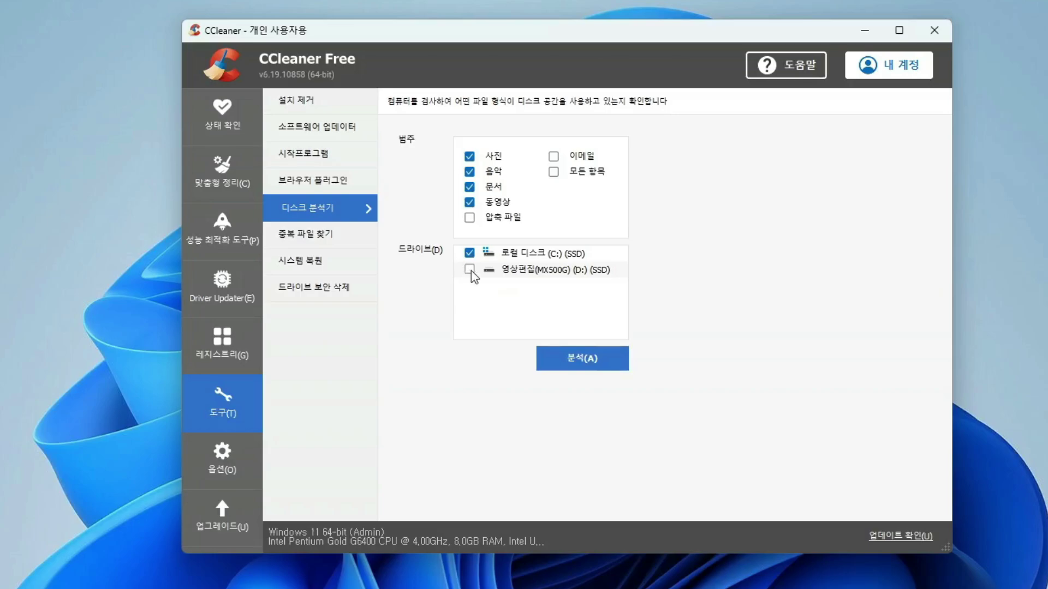
{"action": "left_click", "coordinate": [599, 357]}
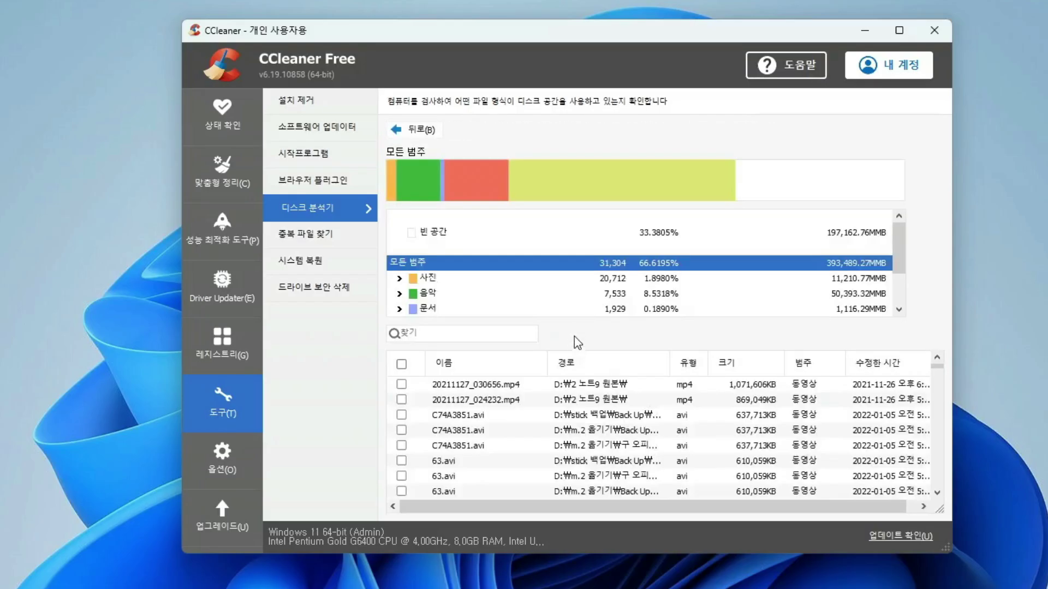
{"action": "scroll", "coordinate": [486, 281], "scroll_direction": "down", "scroll_amount": 2}
{"action": "scroll", "coordinate": [508, 301], "scroll_direction": "up", "scroll_amount": 2}
{"action": "scroll", "coordinate": [516, 306], "scroll_direction": "down", "scroll_amount": 2}
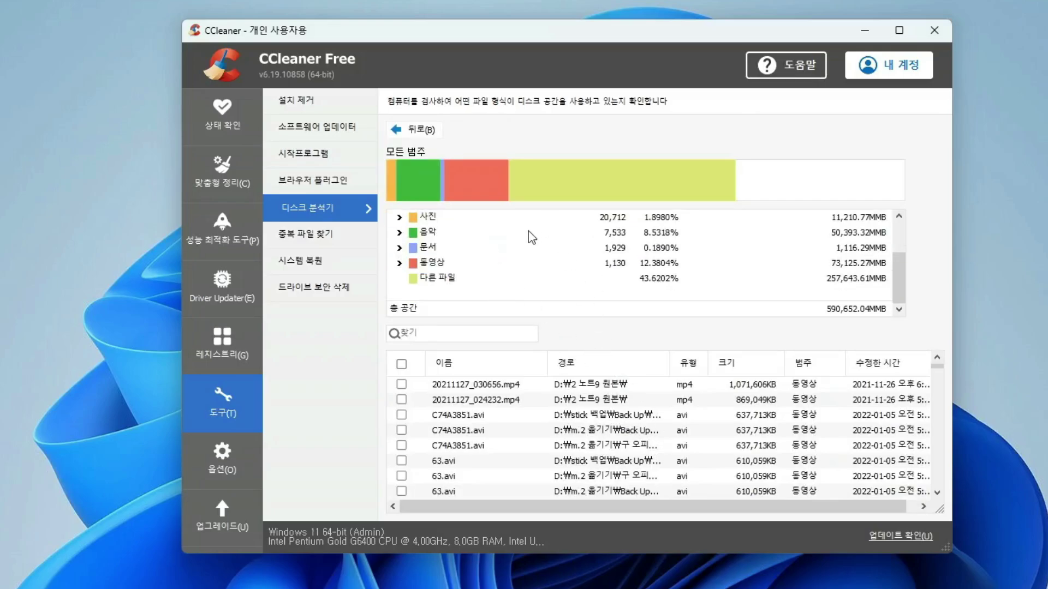
{"action": "scroll", "coordinate": [521, 276], "scroll_direction": "up", "scroll_amount": 2}
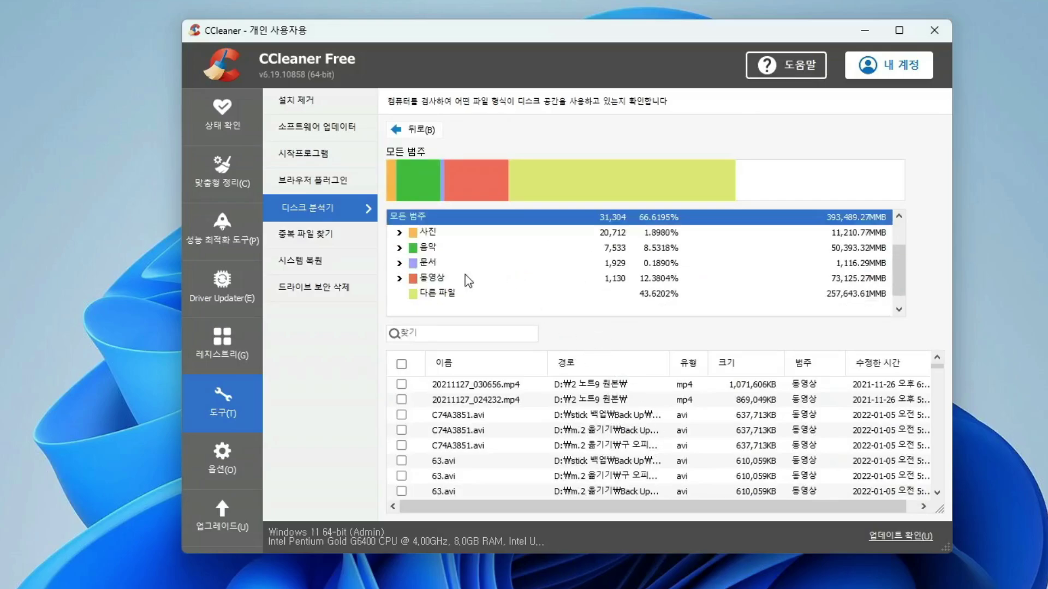
Review the files in the disk analysis video category and search the results for "윈도우"
{"action": "left_click", "coordinate": [447, 279]}
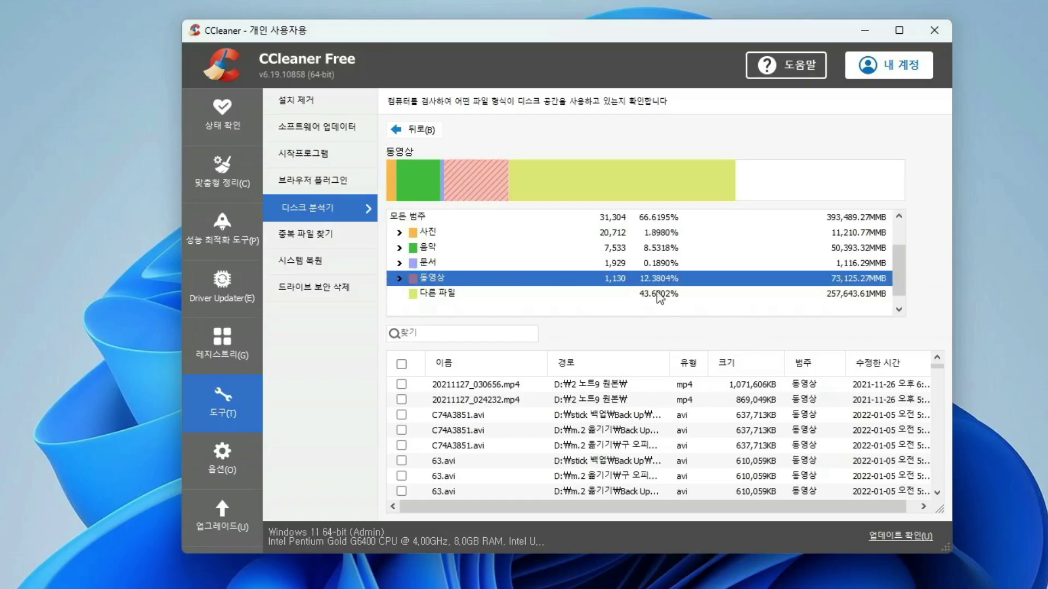
{"action": "scroll", "coordinate": [594, 394], "scroll_direction": "down", "scroll_amount": 2}
{"action": "scroll", "coordinate": [594, 394], "scroll_direction": "down", "scroll_amount": 1}
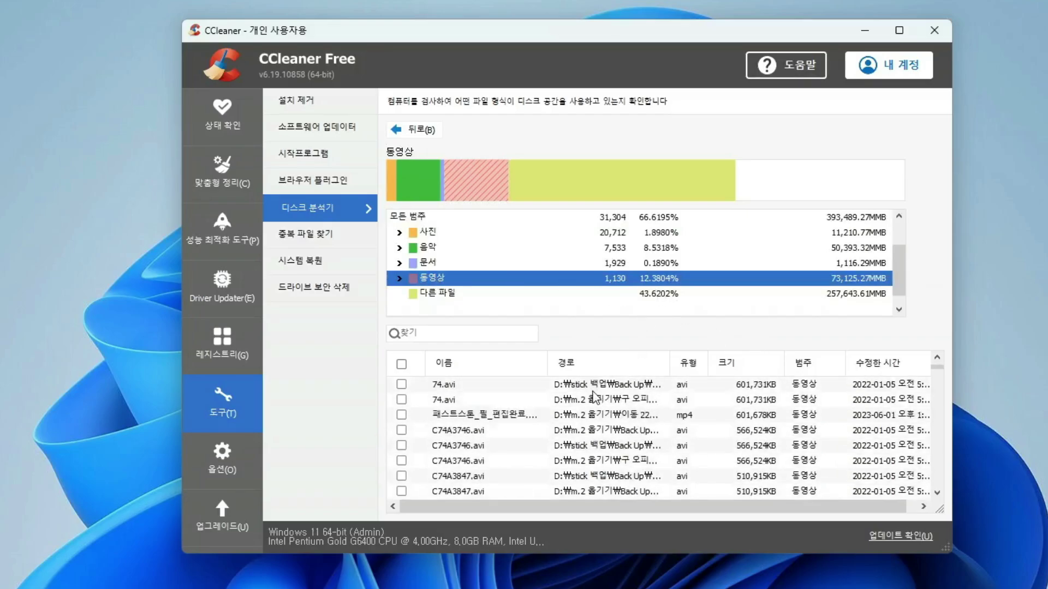
{"action": "scroll", "coordinate": [612, 454], "scroll_direction": "down", "scroll_amount": 5}
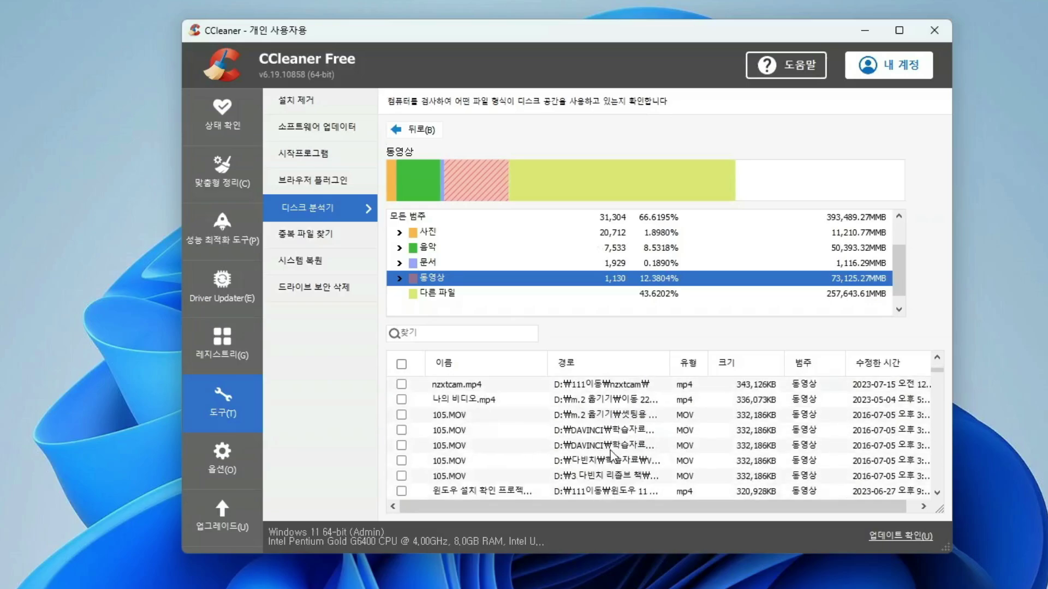
{"action": "scroll", "coordinate": [611, 455], "scroll_direction": "down", "scroll_amount": 2}
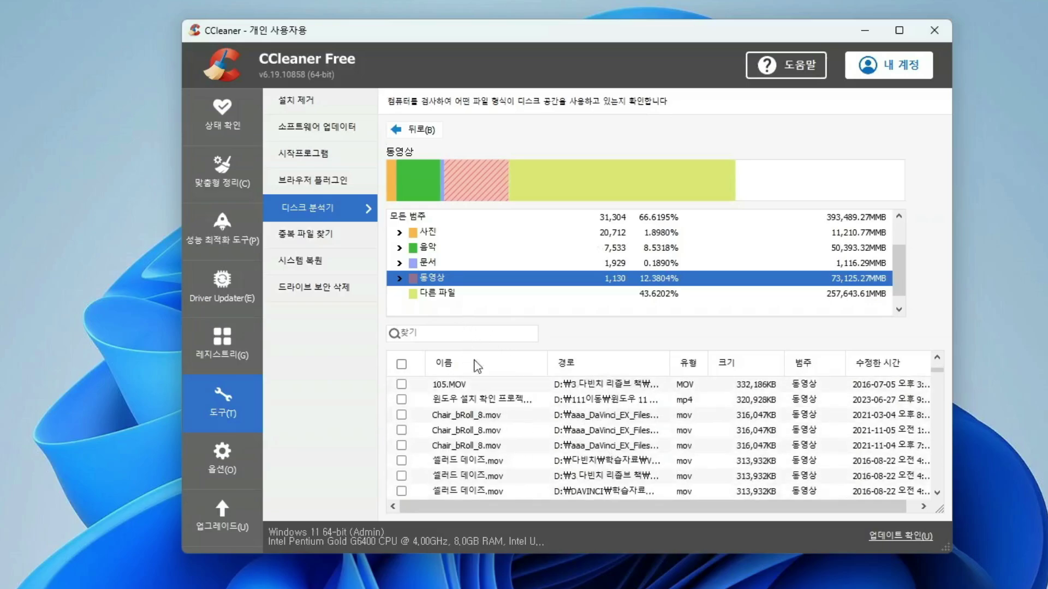
{"action": "left_click", "coordinate": [484, 333]}
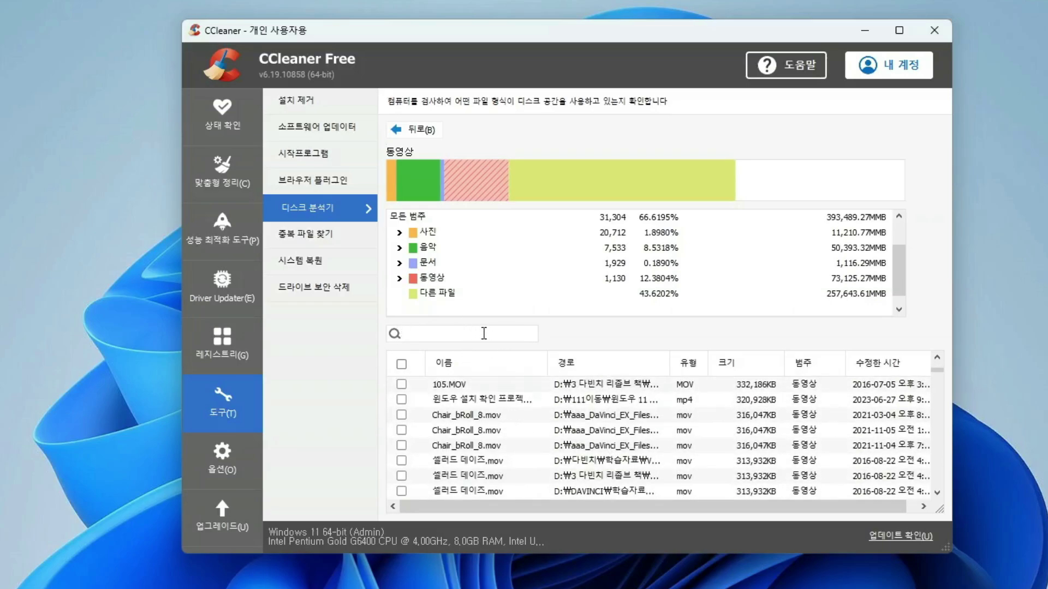
{"action": "type", "text": "ㅔ윈"}
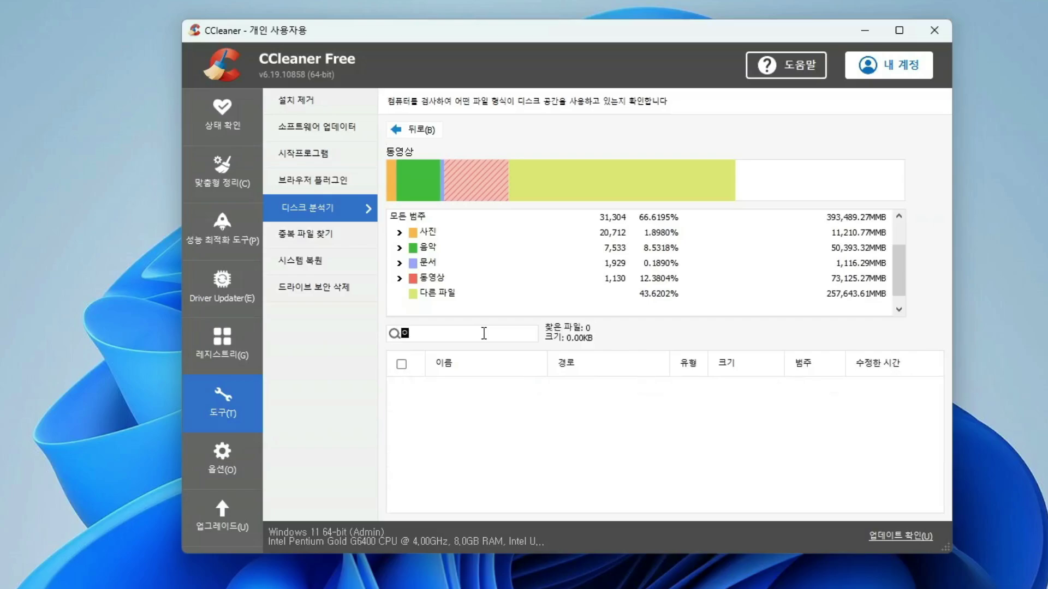
{"action": "type", "text": "ㄷㅗ우"}
Search drives C: and D: for duplicate files matching by name, size and modified date
{"action": "left_click", "coordinate": [304, 230]}
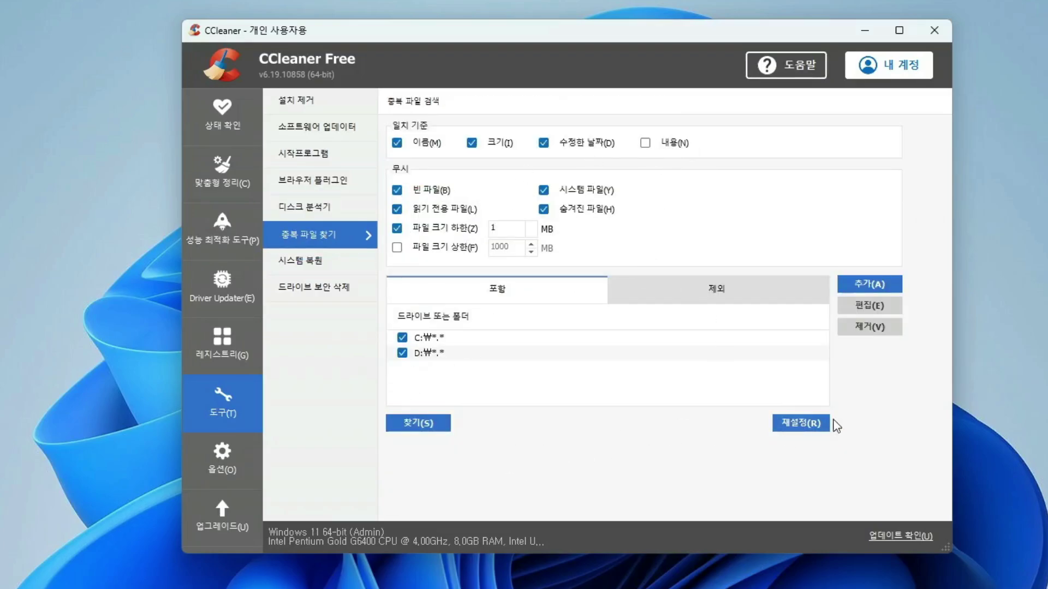
{"action": "left_click", "coordinate": [417, 424]}
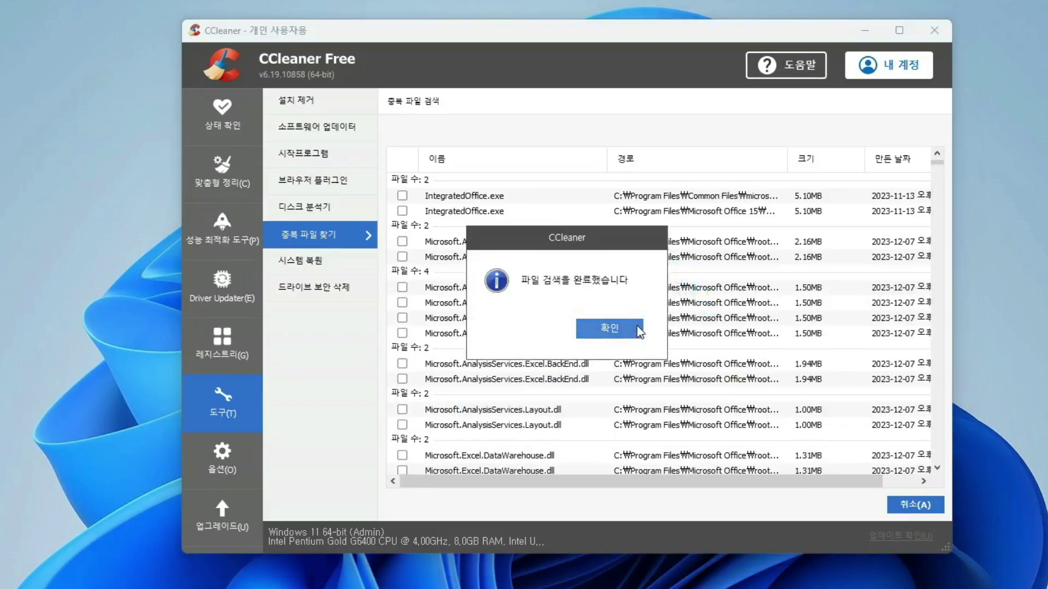
{"action": "left_click", "coordinate": [610, 328]}
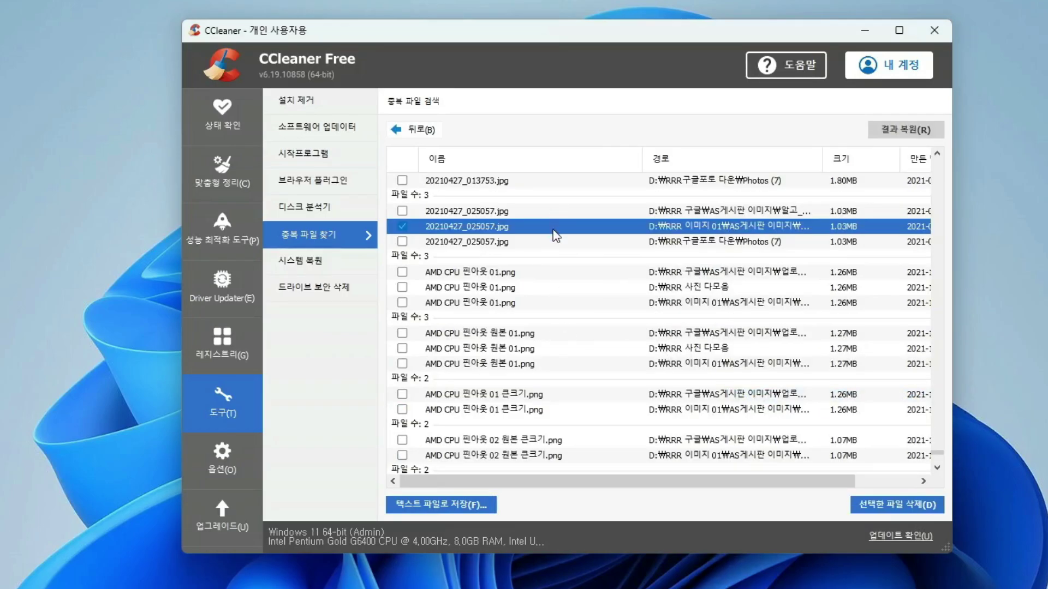
Select all duplicates located in the folder D:\RRR 이미지 01 and check the selection in the results list
{"action": "right_click", "coordinate": [555, 236]}
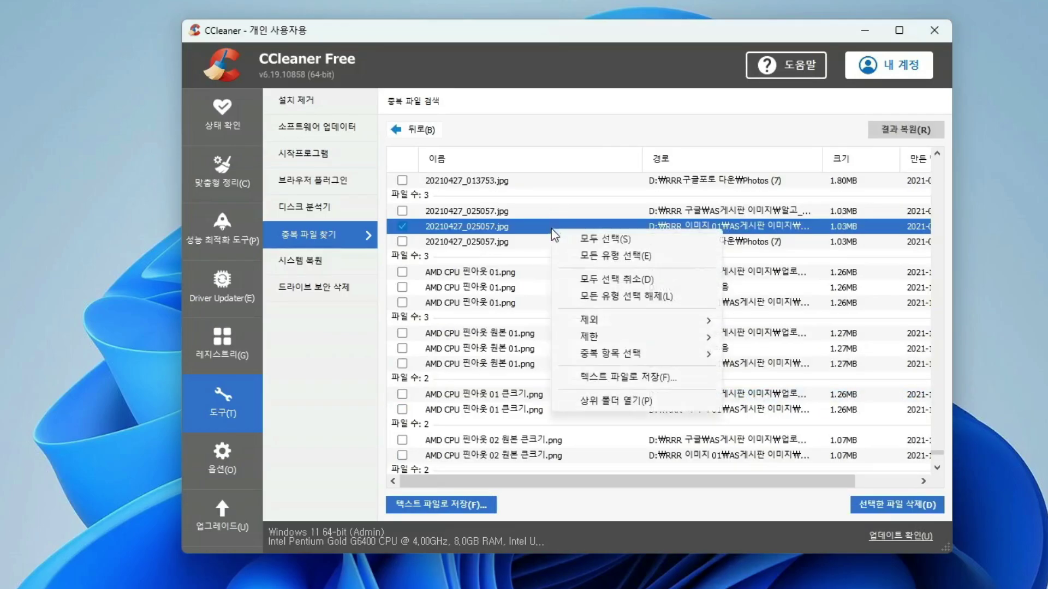
{"action": "mouse_move", "coordinate": [638, 353]}
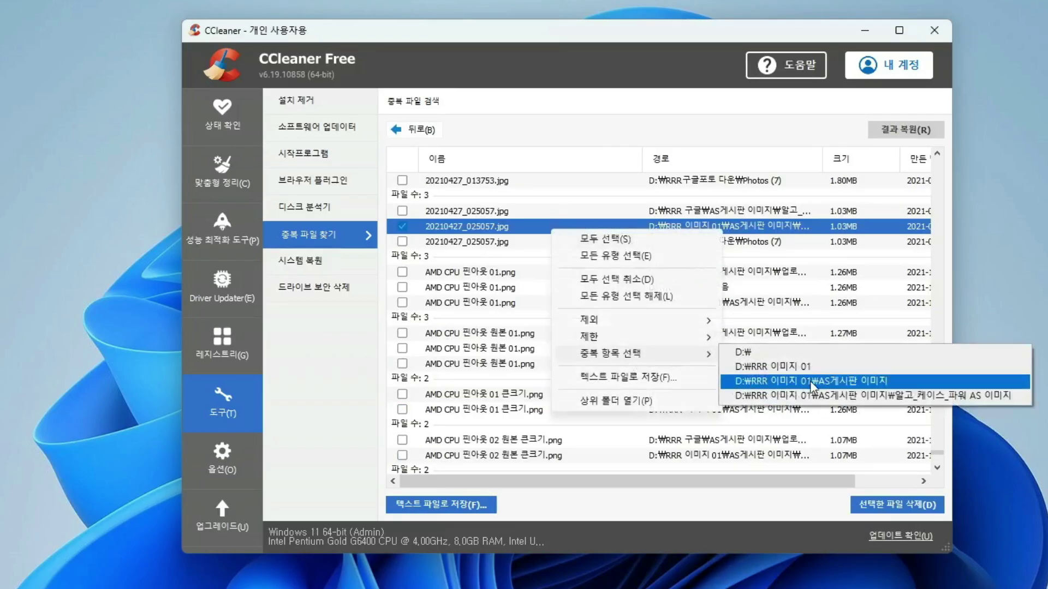
{"action": "left_click", "coordinate": [820, 370]}
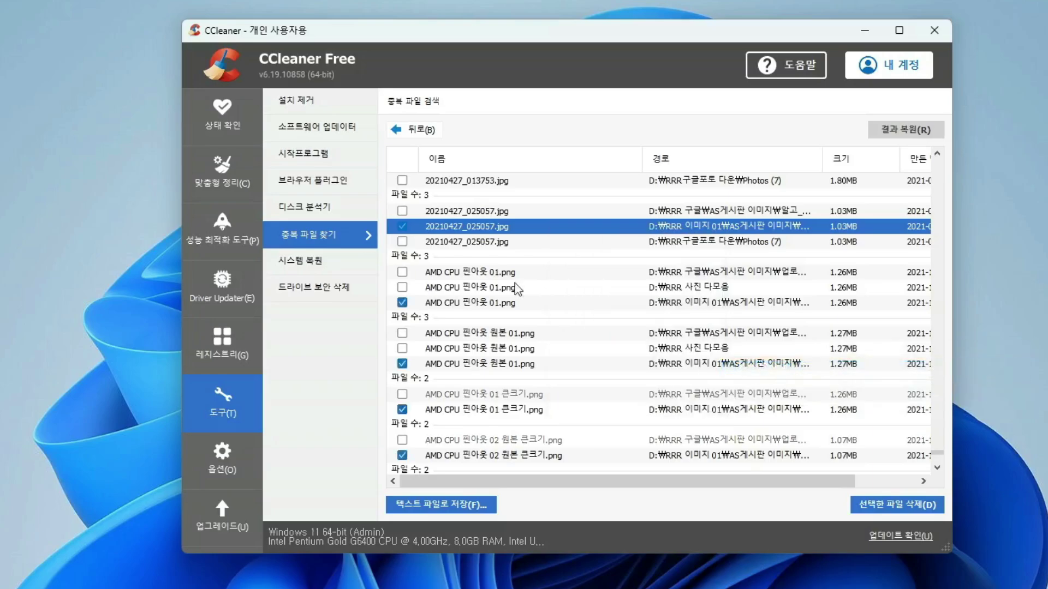
{"action": "scroll", "coordinate": [619, 348], "scroll_direction": "down", "scroll_amount": 8}
{"action": "scroll", "coordinate": [585, 349], "scroll_direction": "down", "scroll_amount": 3}
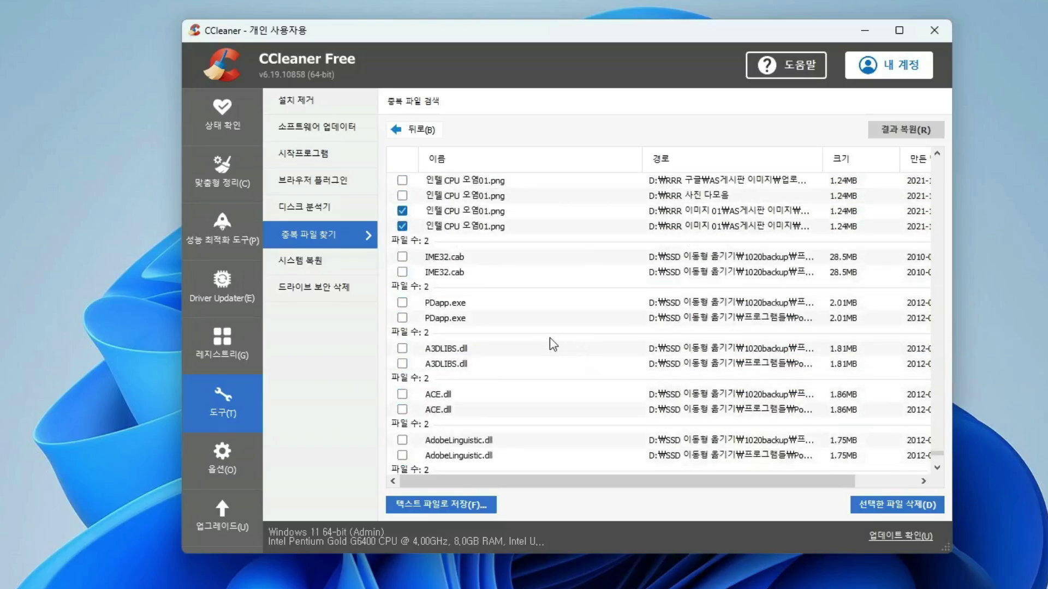
{"action": "scroll", "coordinate": [551, 343], "scroll_direction": "down", "scroll_amount": 7}
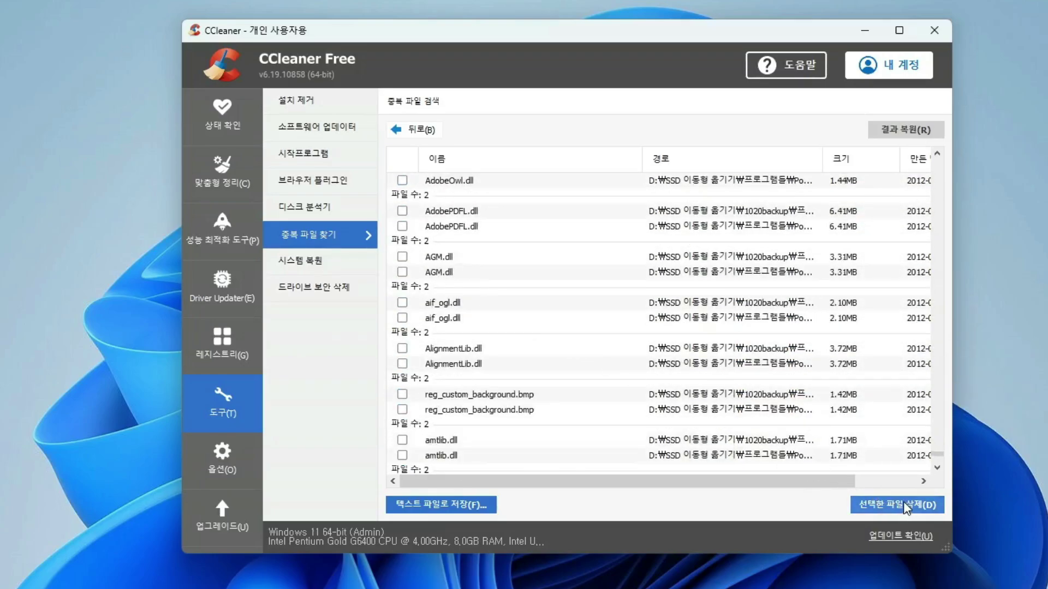
{"action": "scroll", "coordinate": [644, 352], "scroll_direction": "up", "scroll_amount": 15}
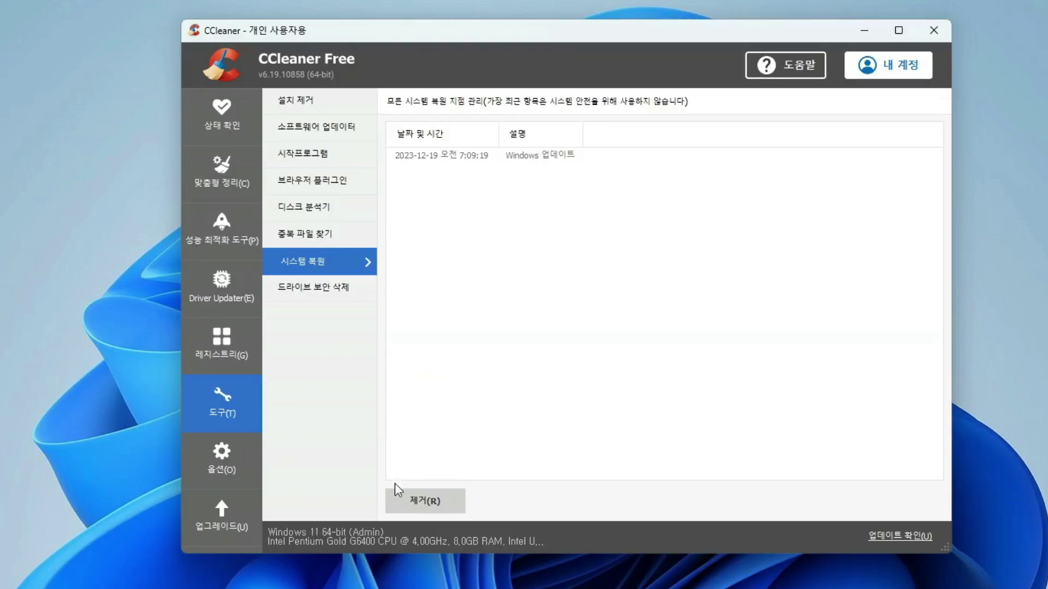
Set the secure drive erase to "전체 드라이브(모든 데이터가 지워집니다)" and select drive D:
{"action": "left_click", "coordinate": [301, 285]}
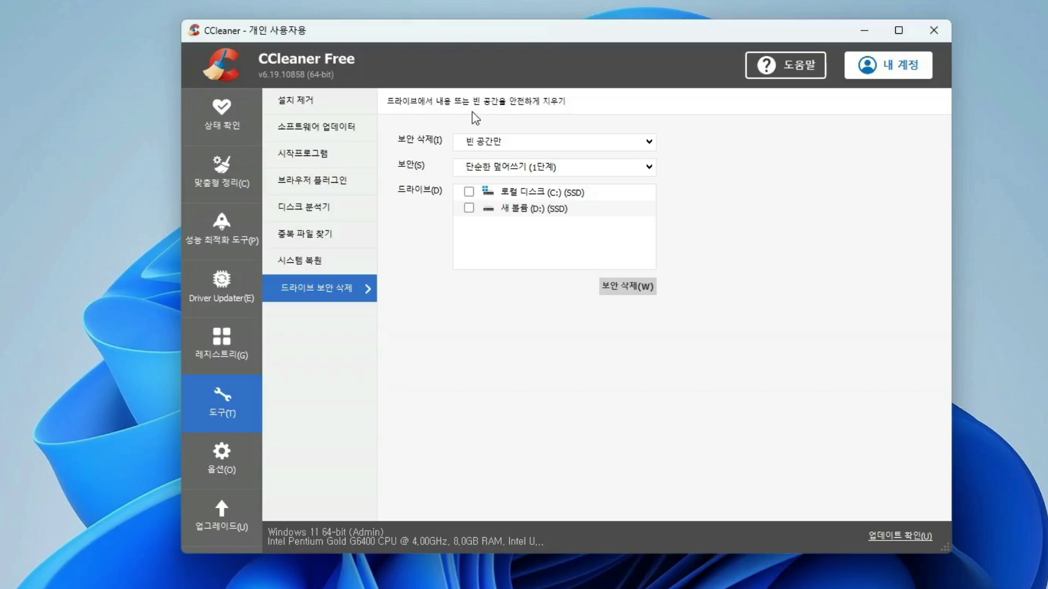
{"action": "scroll", "coordinate": [551, 141], "scroll_direction": "down", "scroll_amount": 1}
{"action": "left_click", "coordinate": [551, 210]}
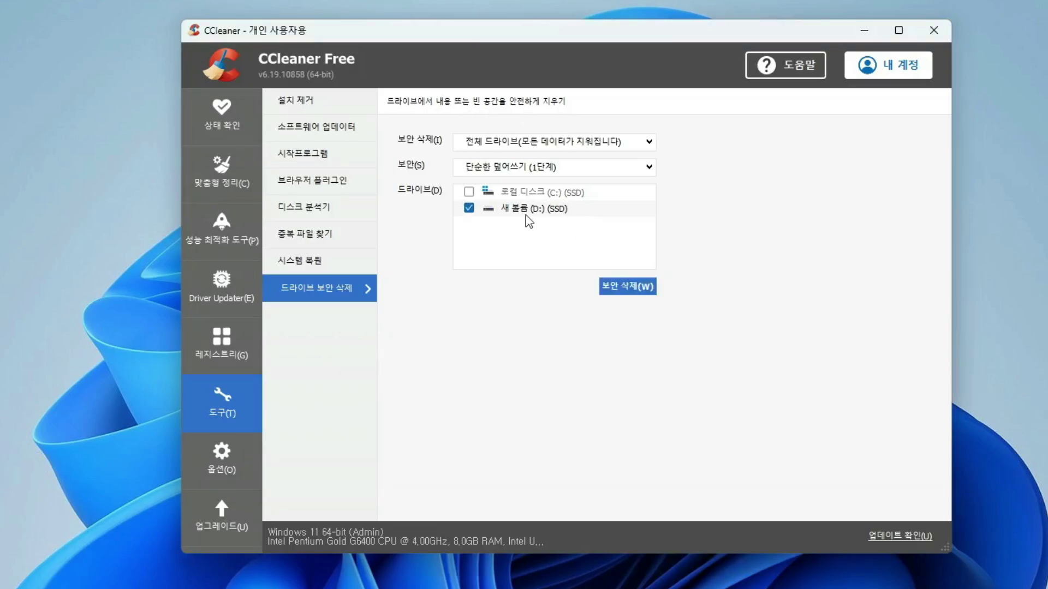
Set the secure erase method to the very complex 35-pass overwrite, "매우 복잡한 덮어쓰기(35단계)"
{"action": "left_click", "coordinate": [566, 148]}
{"action": "left_click", "coordinate": [551, 172]}
{"action": "left_click", "coordinate": [545, 168]}
{"action": "left_click", "coordinate": [554, 231]}
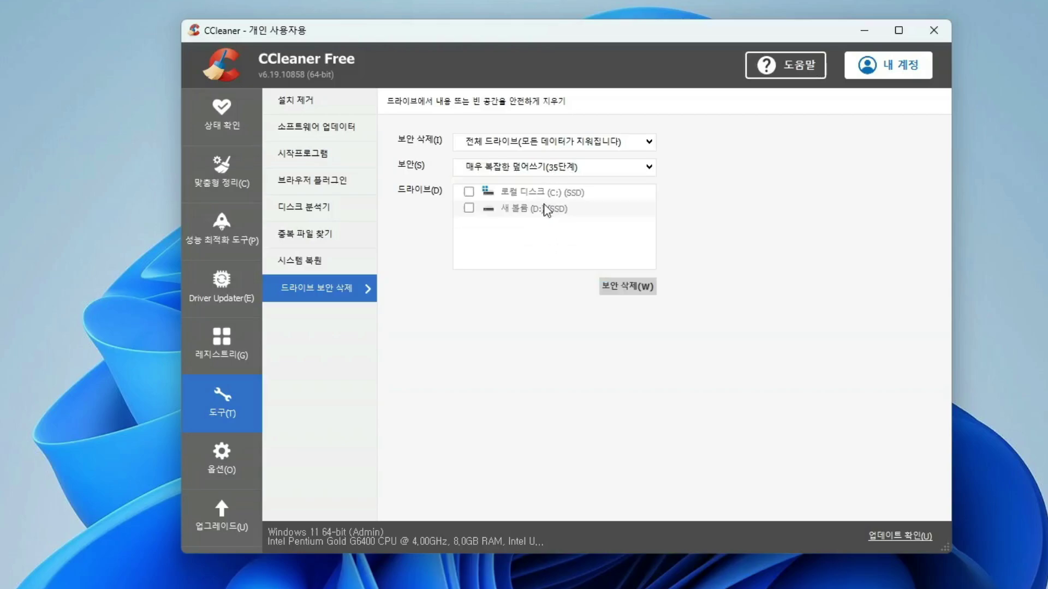
Set the secure erase method to the simple 1-pass overwrite, "단순한 덮어쓰기 (1단계)", and select drive D: as the target
{"action": "left_click", "coordinate": [479, 172]}
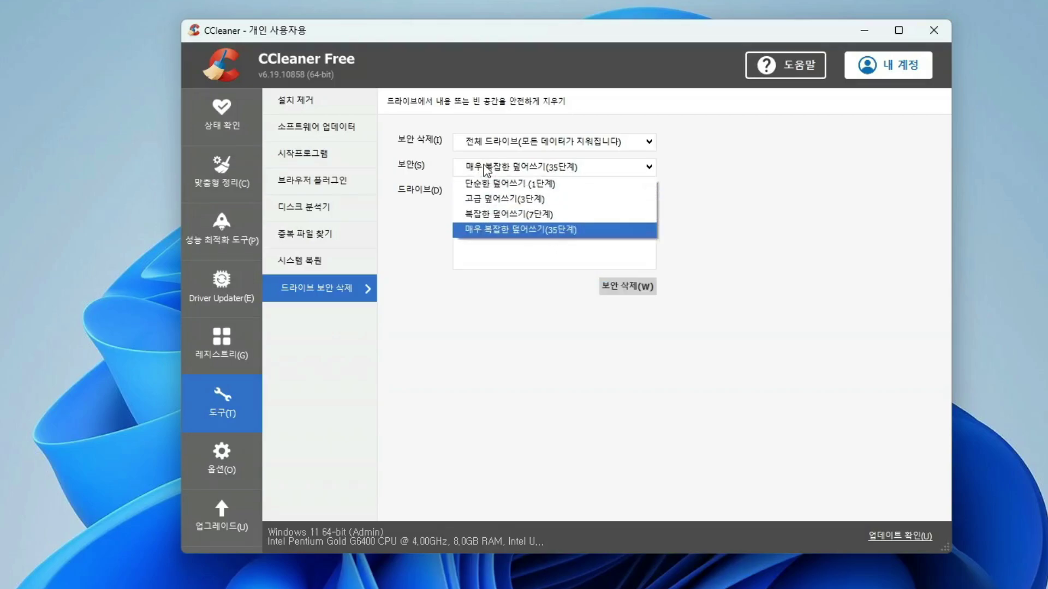
{"action": "left_click", "coordinate": [480, 227]}
{"action": "left_click", "coordinate": [485, 168]}
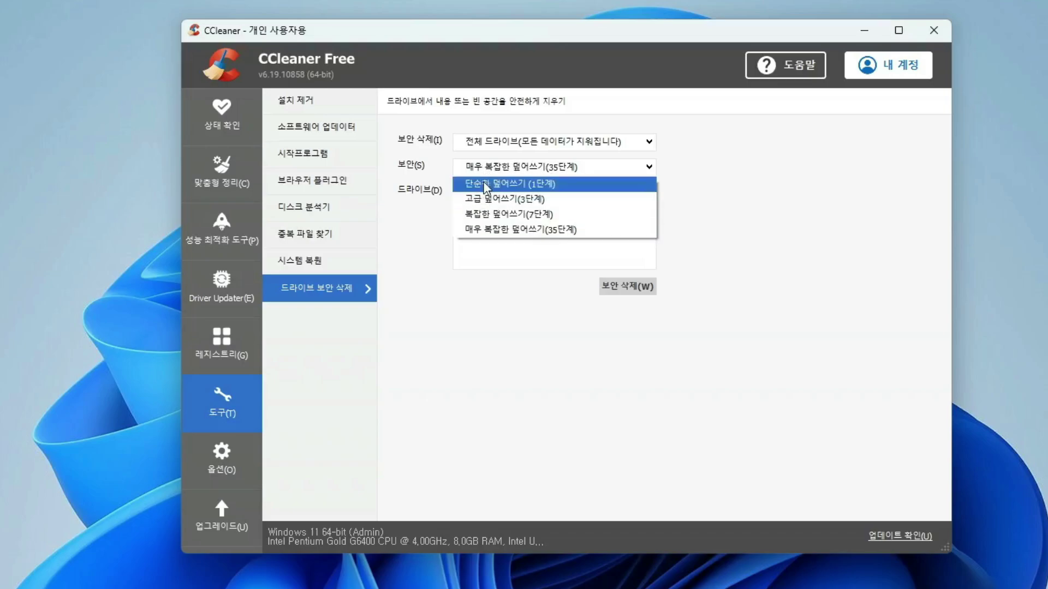
{"action": "left_click", "coordinate": [485, 182]}
{"action": "left_click", "coordinate": [468, 208]}
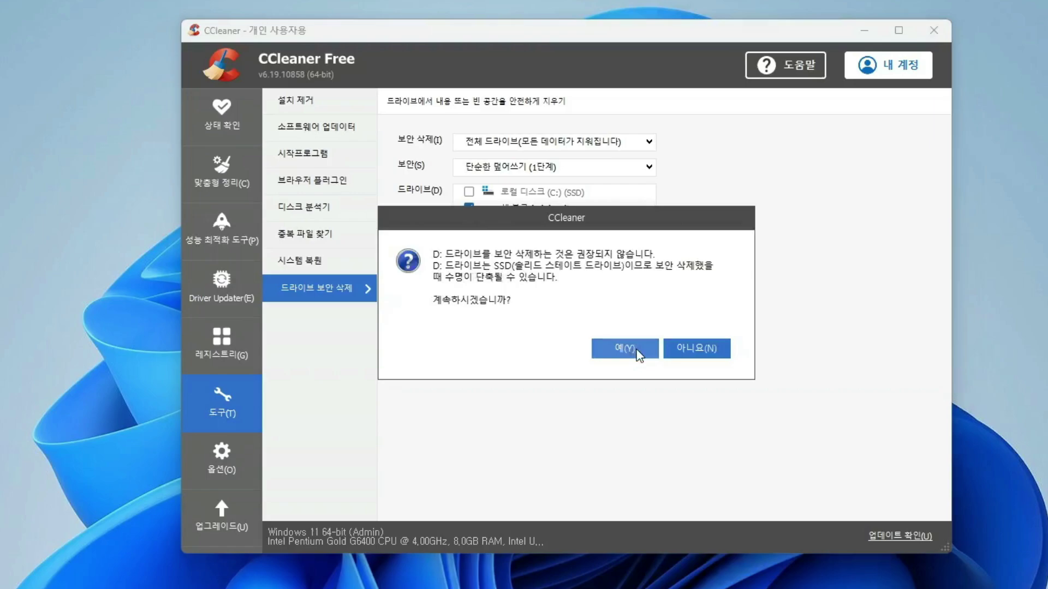
Start the secure erase of drive D:, accepting the SSD warning and confirming with "erase", and cancel the erasure while it runs
{"action": "left_click", "coordinate": [637, 352]}
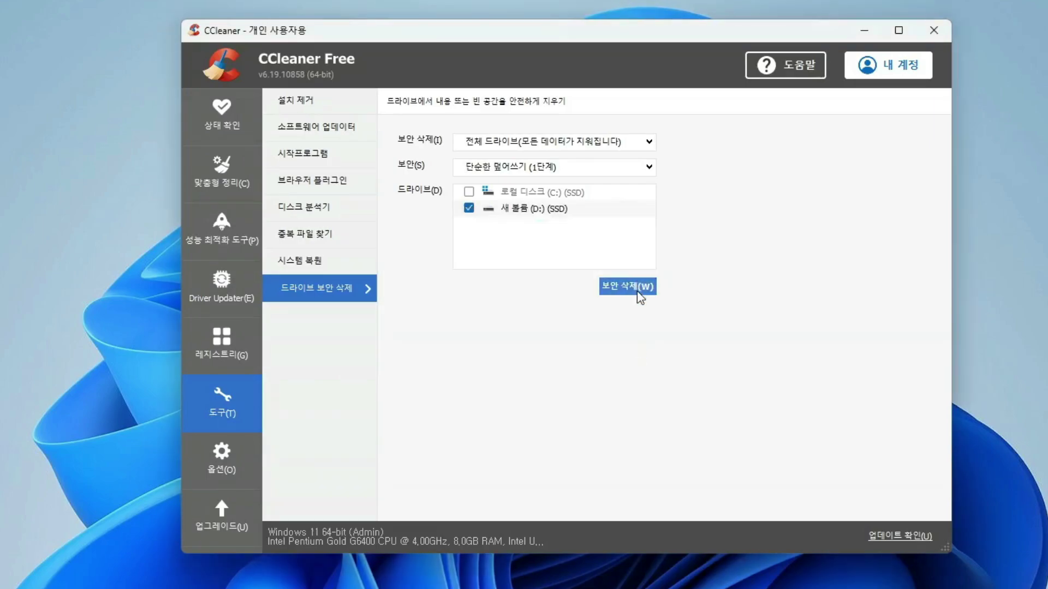
{"action": "left_click", "coordinate": [638, 287]}
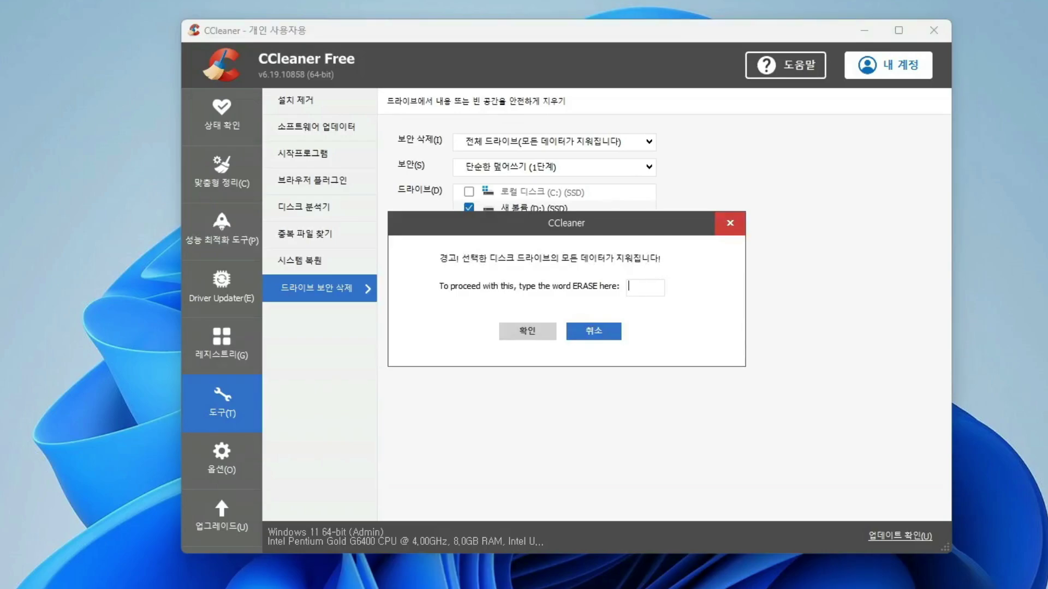
{"action": "type", "text": "erase"}
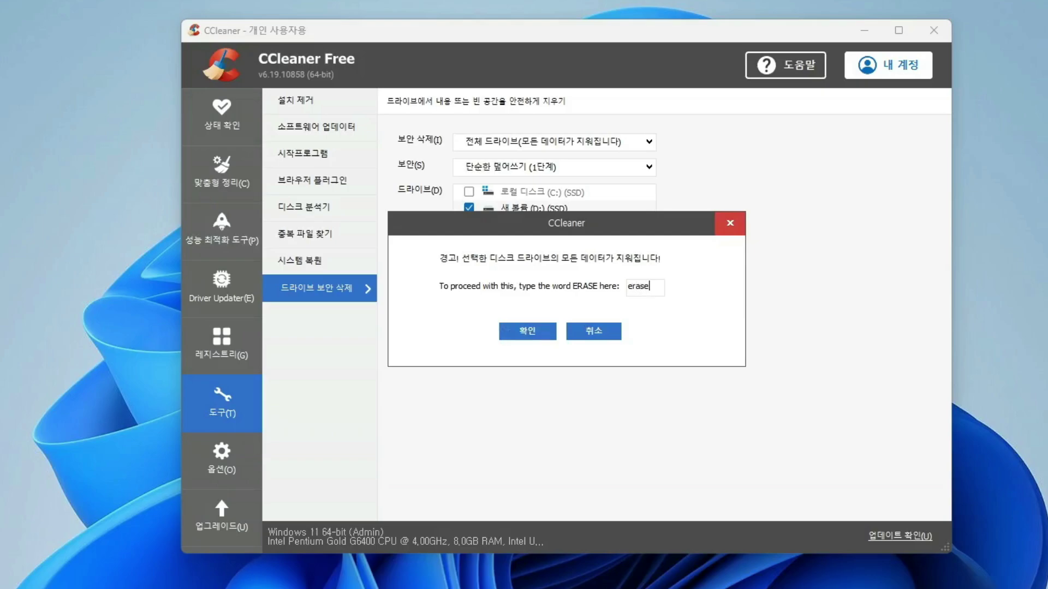
{"action": "left_click", "coordinate": [518, 330]}
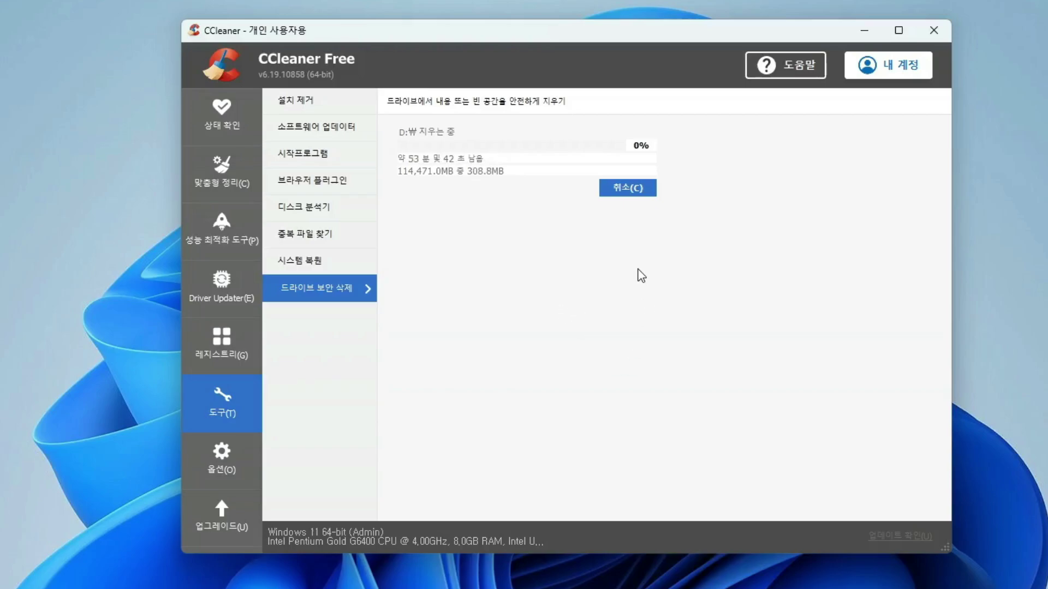
{"action": "left_click", "coordinate": [632, 186]}
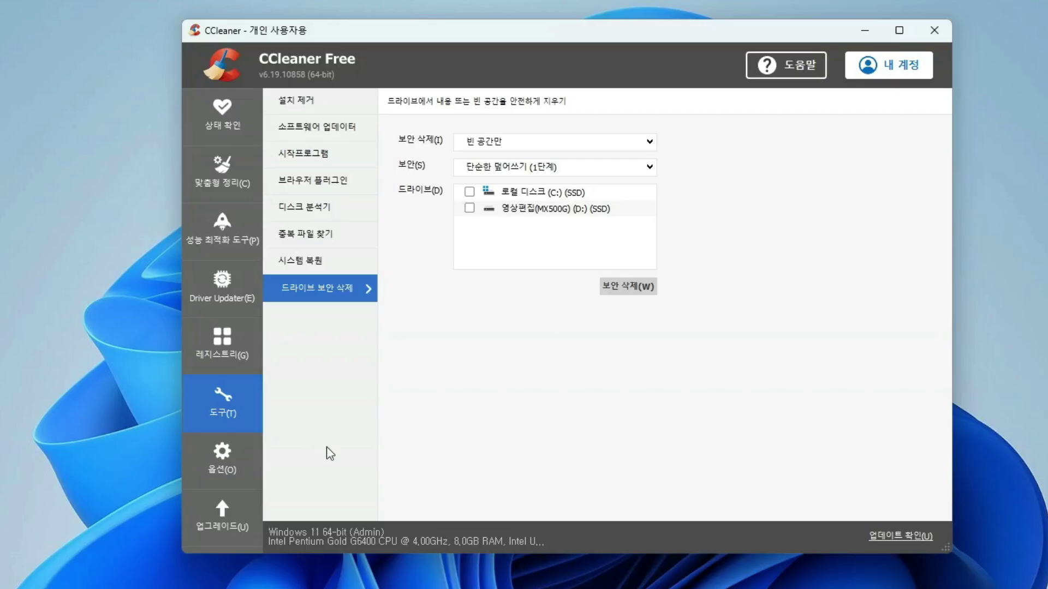
View the program's version information in the options and compare the Free, Professional and Professional Plus plans
{"action": "left_click", "coordinate": [222, 459]}
{"action": "left_click", "coordinate": [319, 368]}
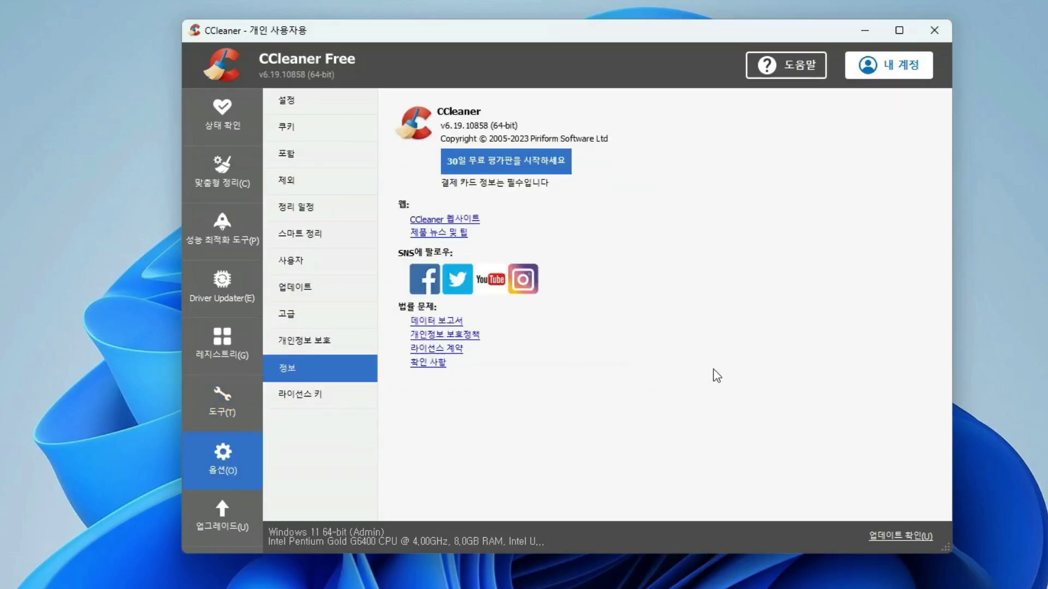
{"action": "left_click", "coordinate": [229, 515]}
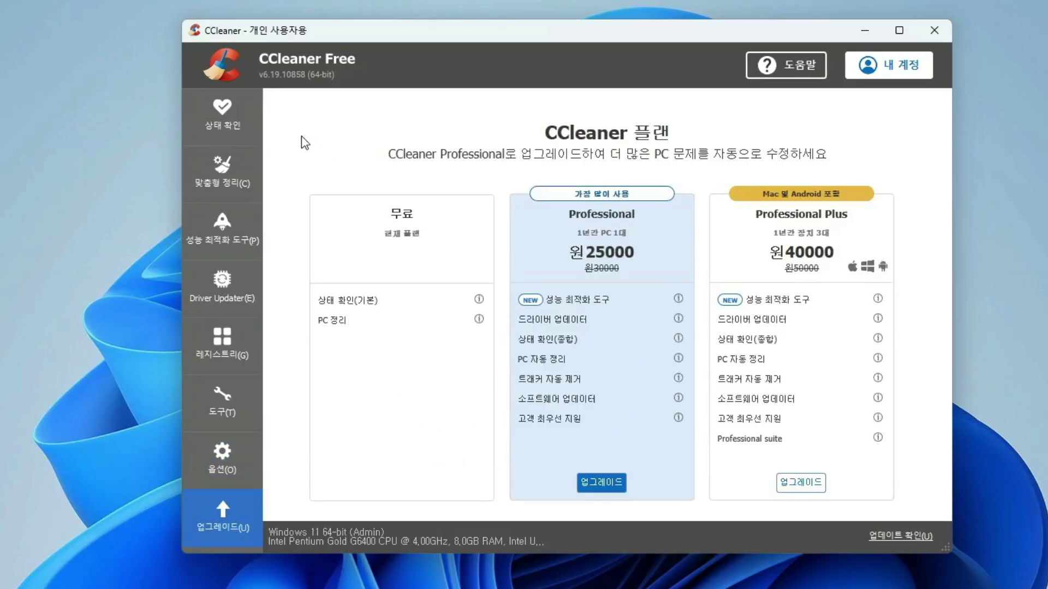
Review the health check, registry cleaner, uninstall list, duplicate finder and custom clean pages once more
{"action": "left_click", "coordinate": [234, 107]}
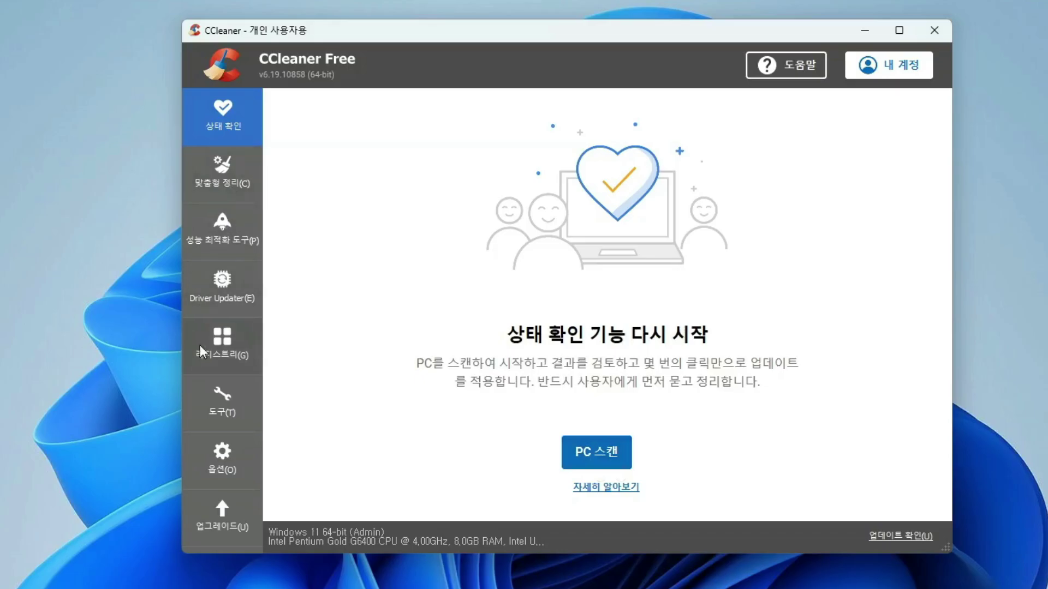
{"action": "left_click", "coordinate": [218, 346]}
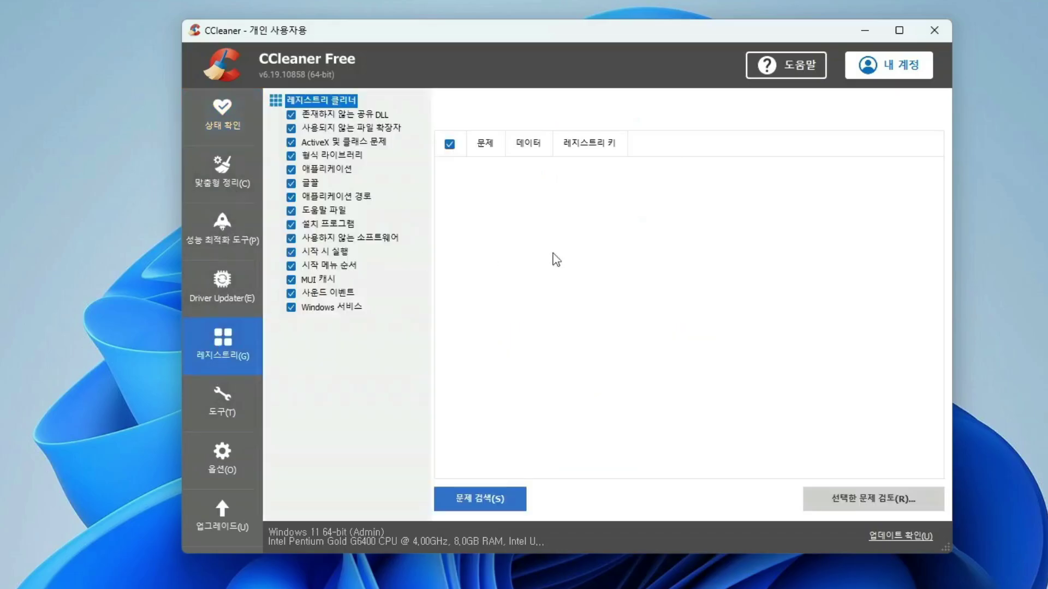
{"action": "left_click", "coordinate": [239, 408]}
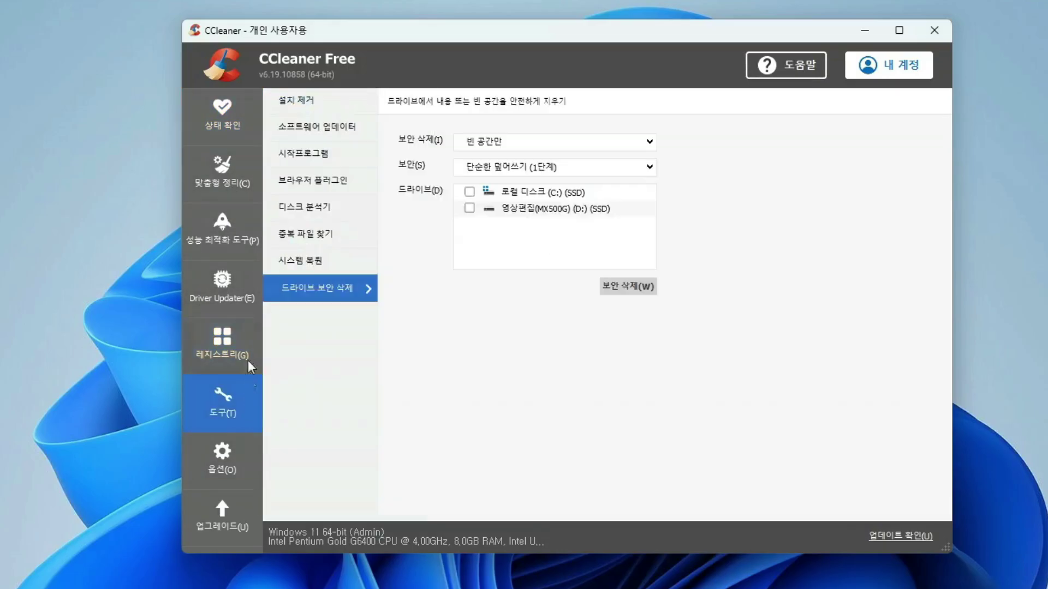
{"action": "left_click", "coordinate": [352, 102]}
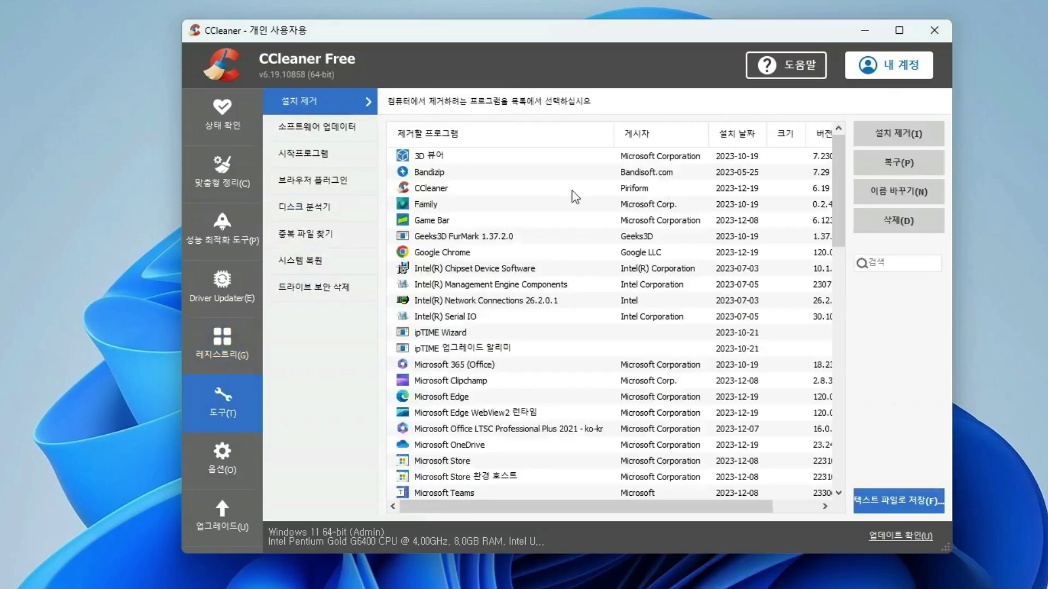
{"action": "left_click", "coordinate": [313, 213]}
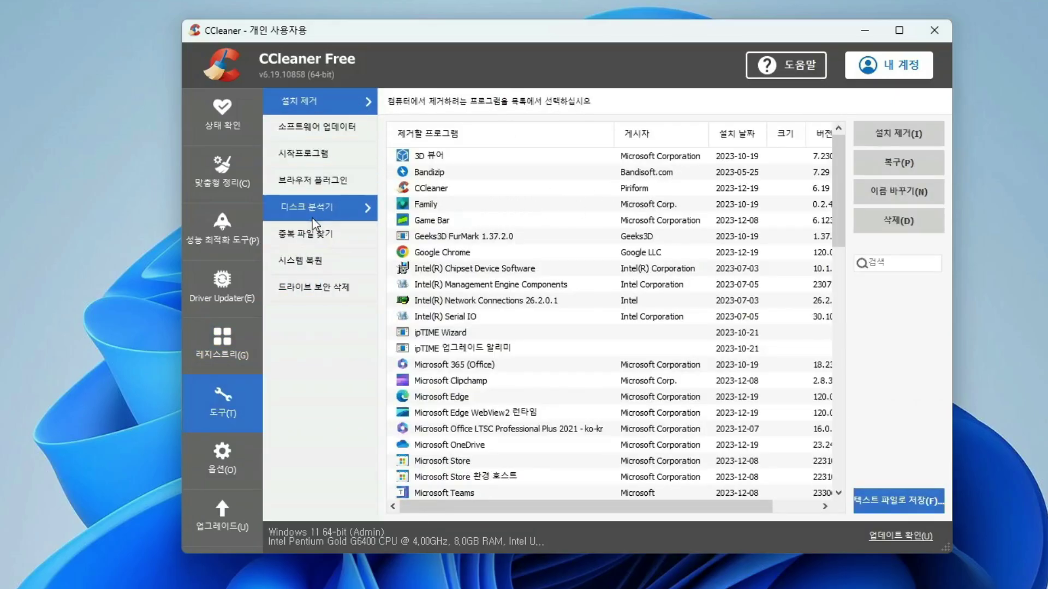
{"action": "left_click", "coordinate": [306, 233]}
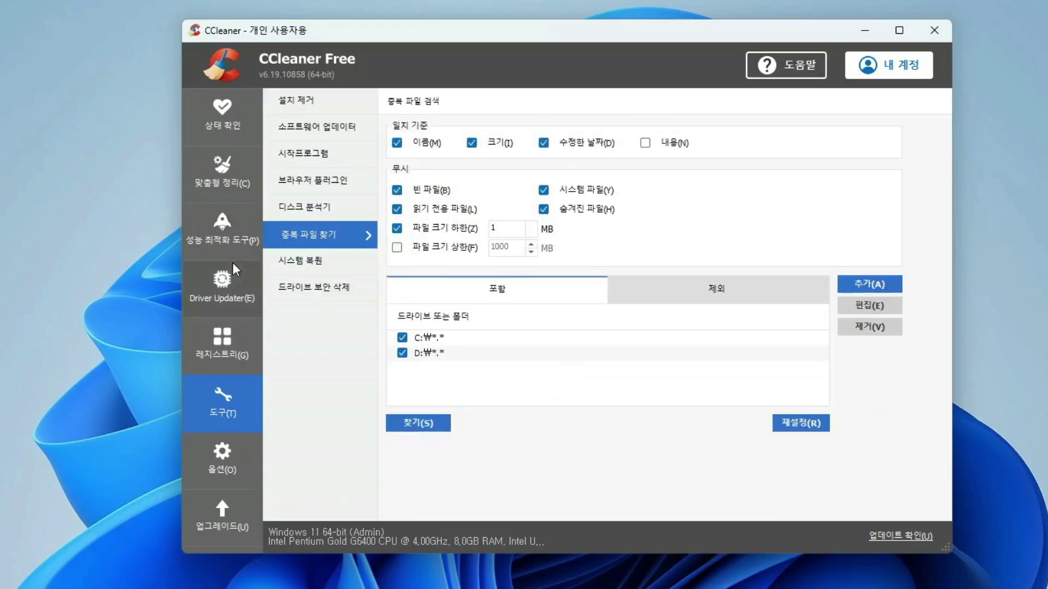
{"action": "left_click", "coordinate": [225, 185]}
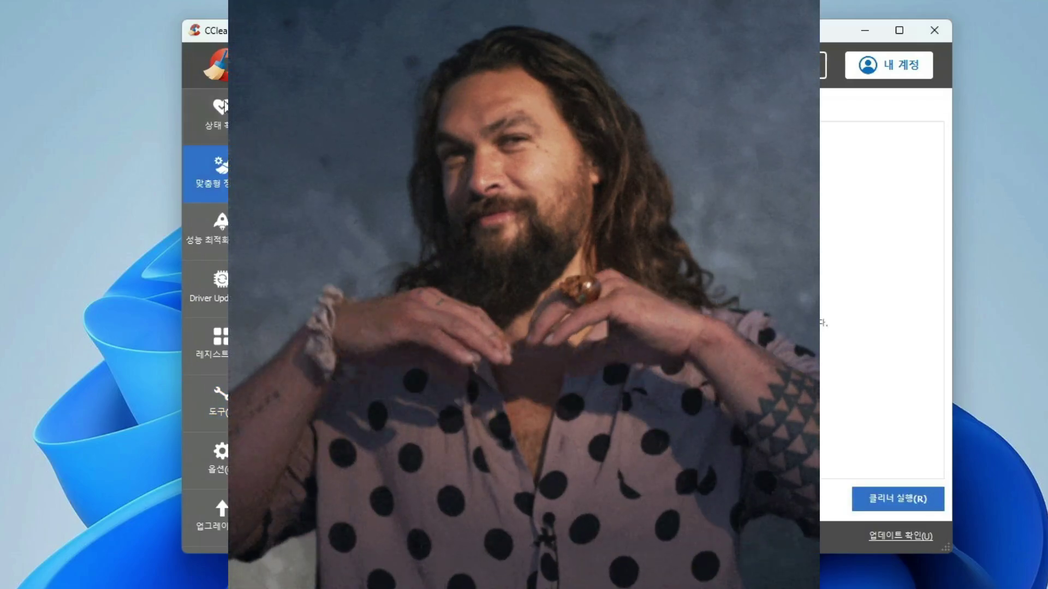
{"action": "left_click", "coordinate": [225, 105]}
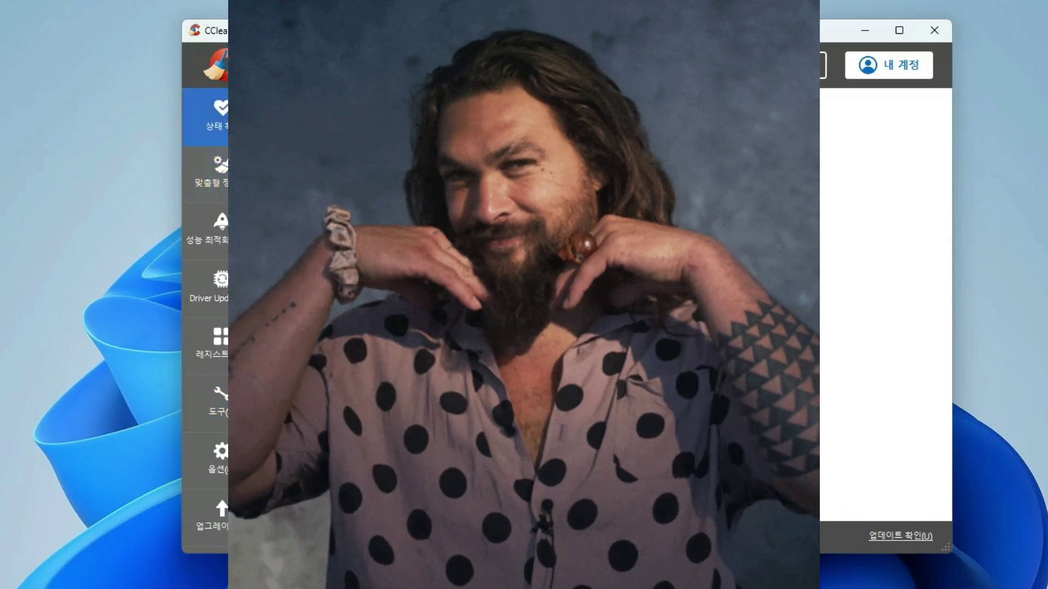